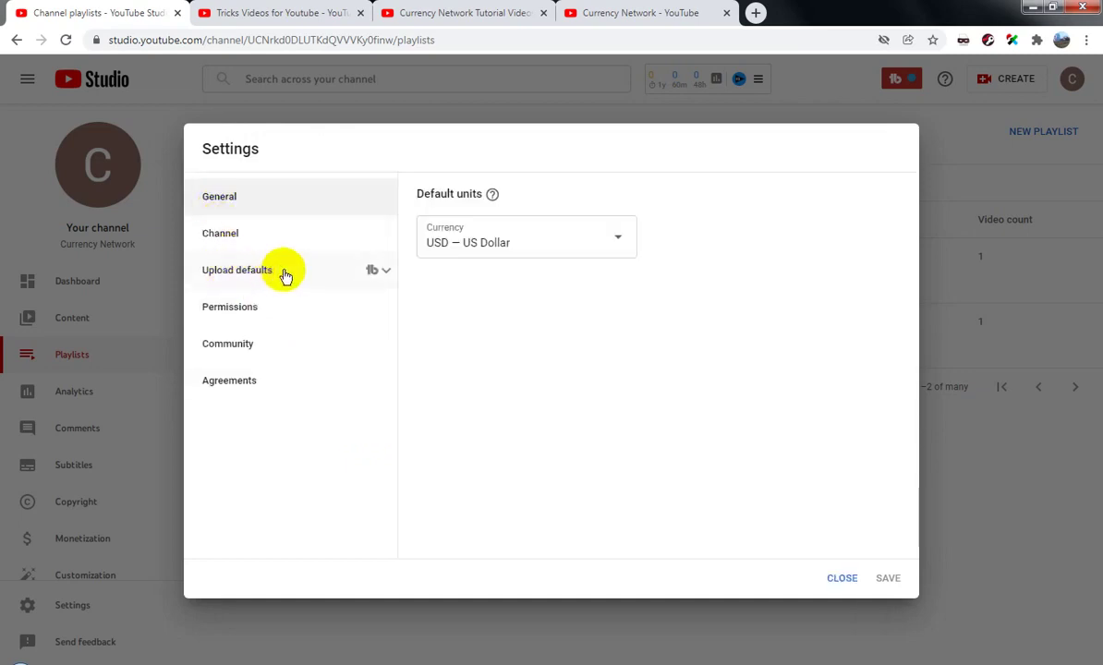
Open the upload defaults and set the default video title to "Currency Network :"
left_click(282, 273)
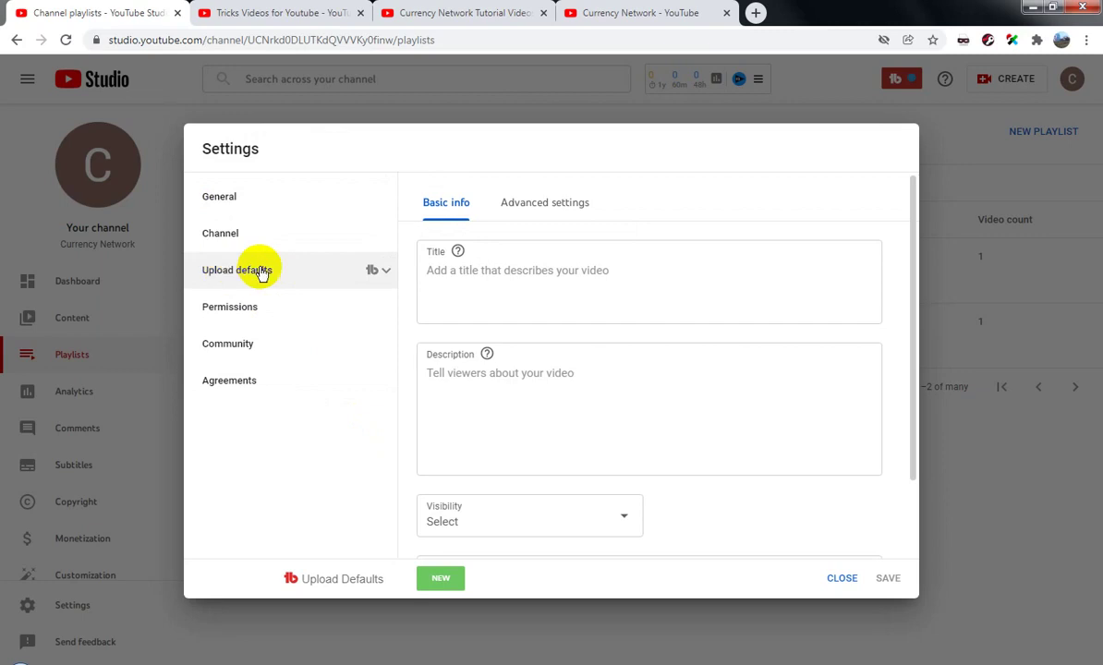
left_click(537, 279)
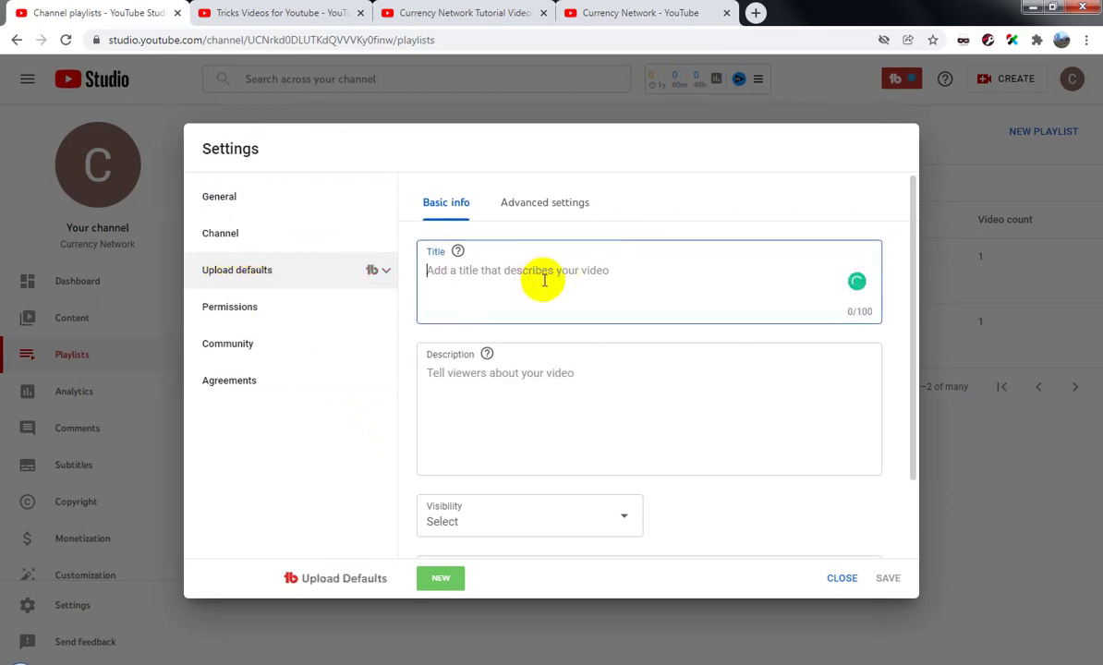
type("Currency Network")
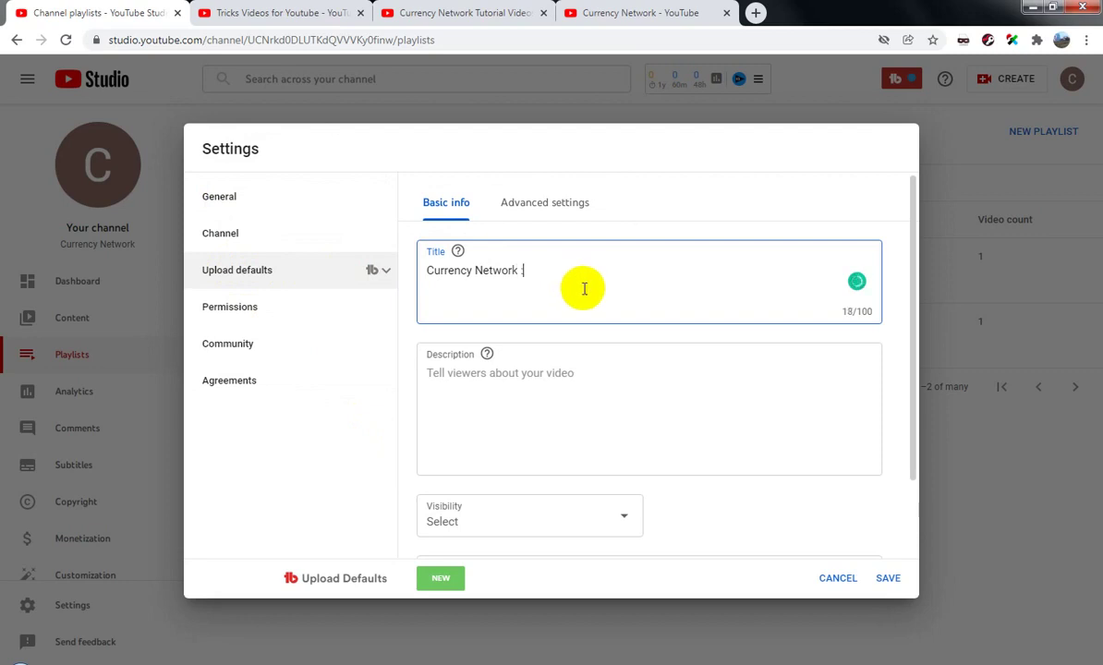
Enter "Currency Network (Tutorial Youtube Channel Videos)" followed by a row of dots as the default description
left_click(560, 383)
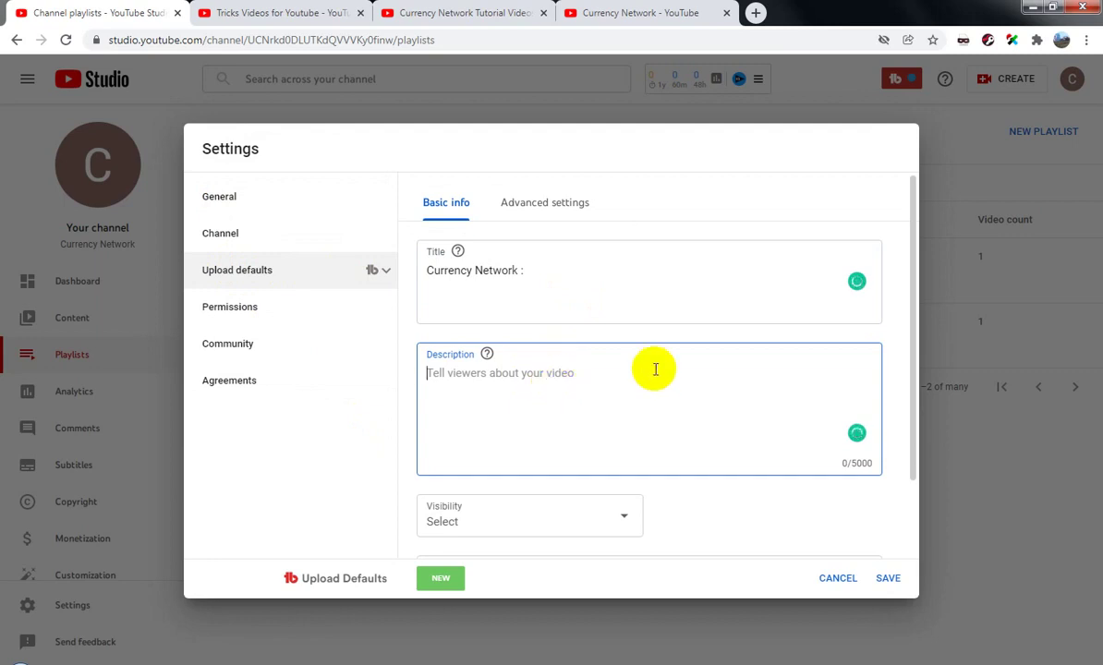
type("Currency Network")
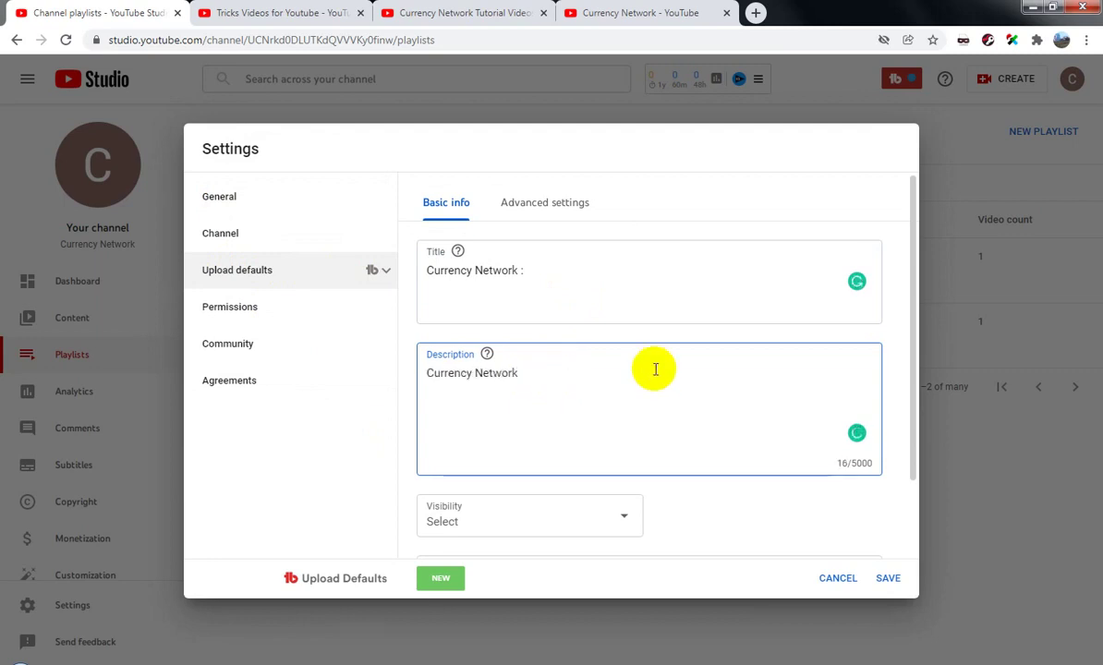
type("(Tutorial Youtube Chan")
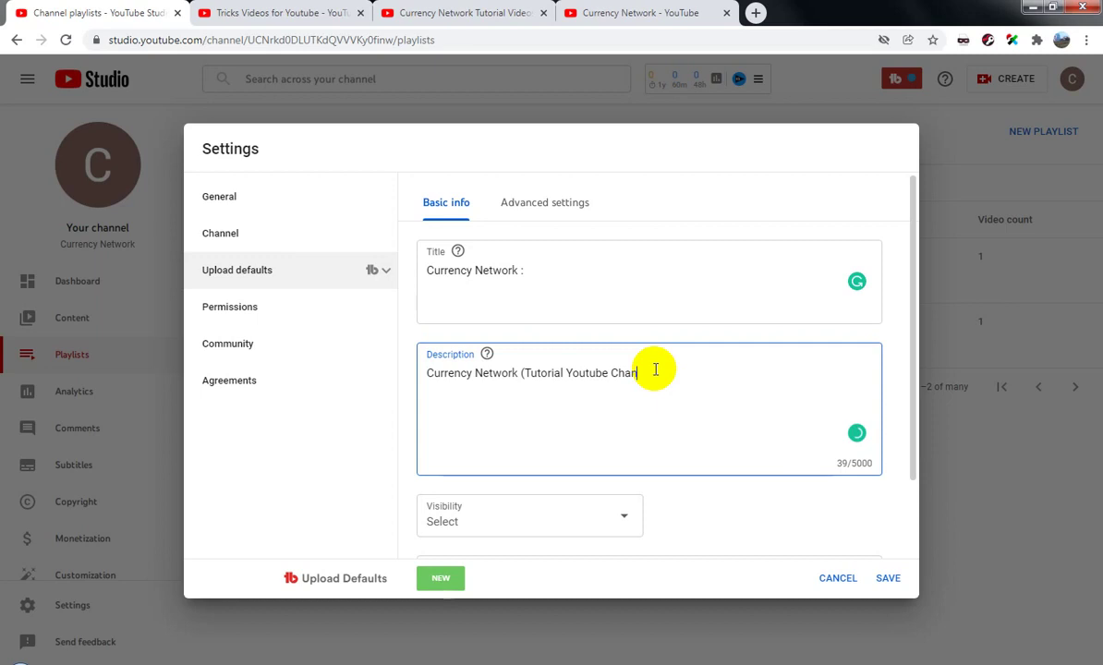
type("Videos) .........................")
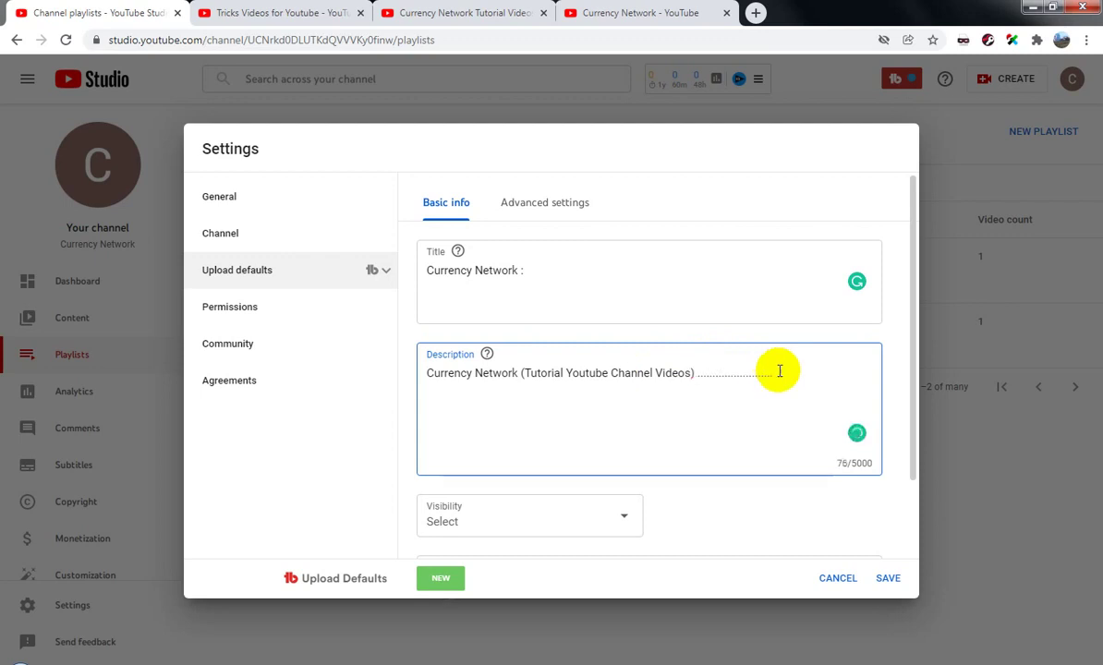
Copy the row of dots to the front of the description's first line and add a blank line below it
left_click_drag(779, 374, 697, 375)
key("ctrl+c")
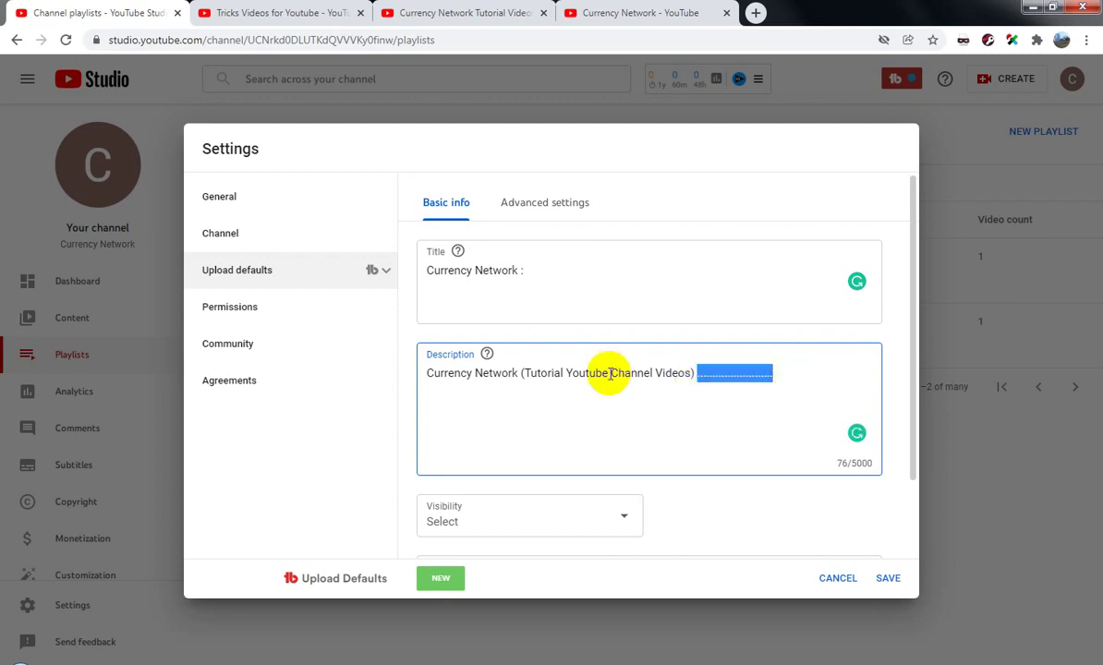
left_click(517, 358)
key("Home")
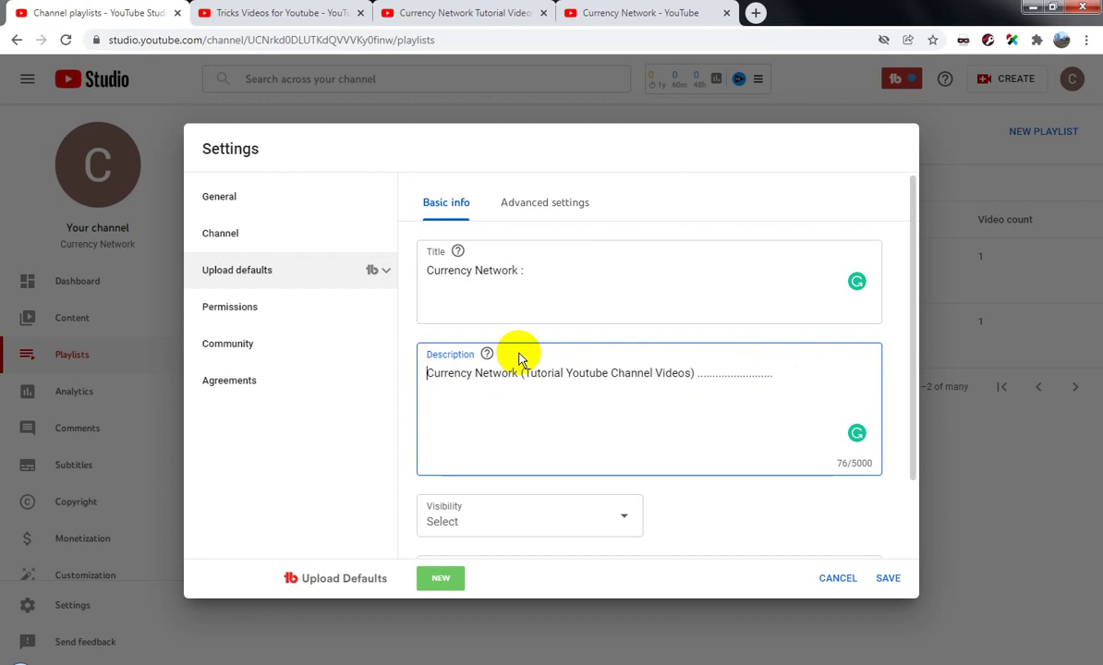
key("ctrl+v")
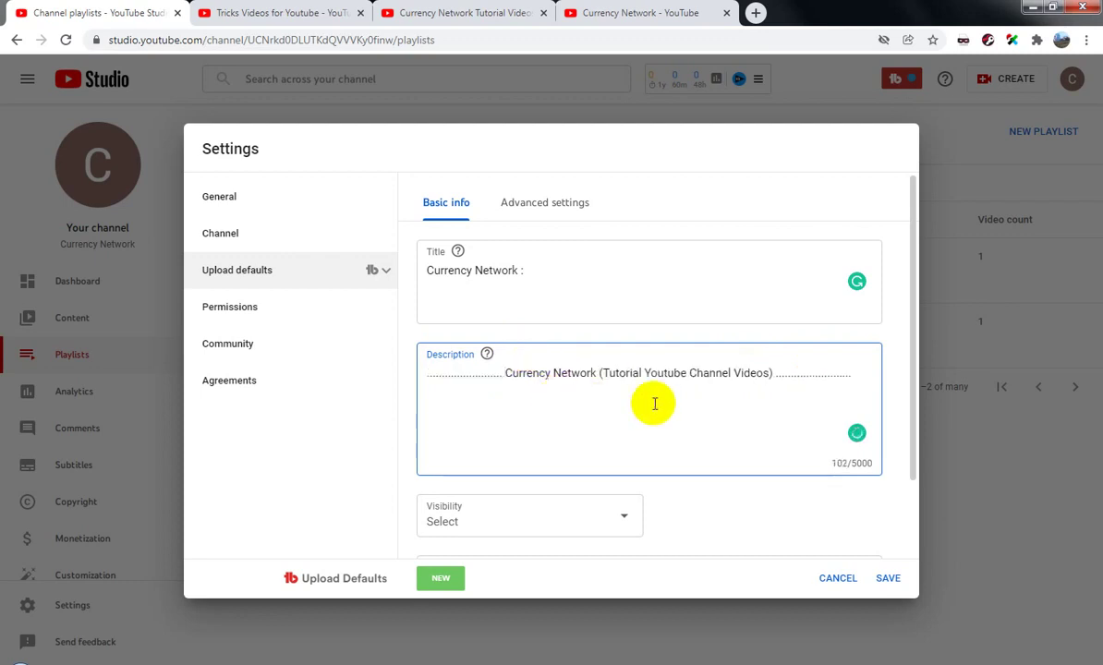
left_click(852, 373)
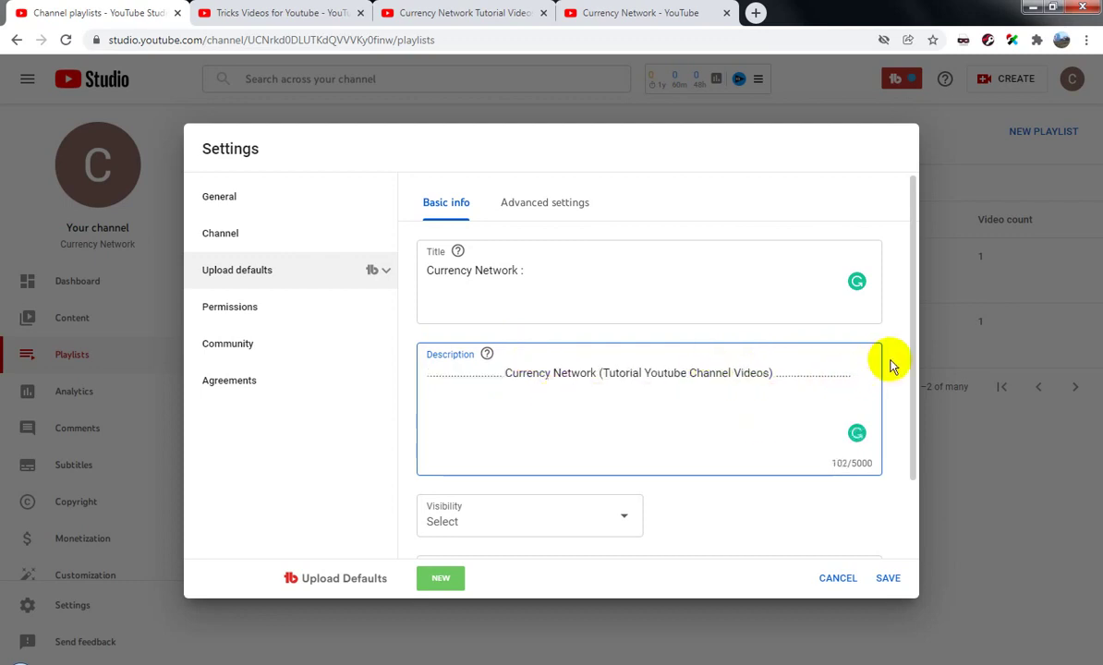
key("Return")
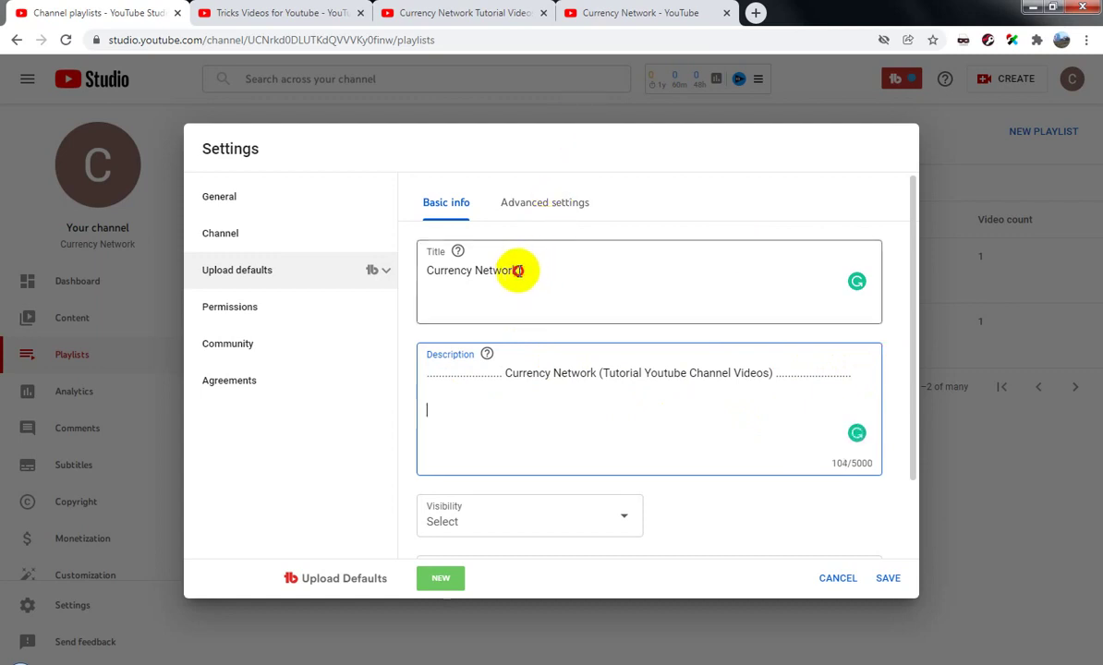
Set the default visibility to Public and add "Currency Network", copied from the title, as a default tag
left_click_drag(518, 271, 432, 271)
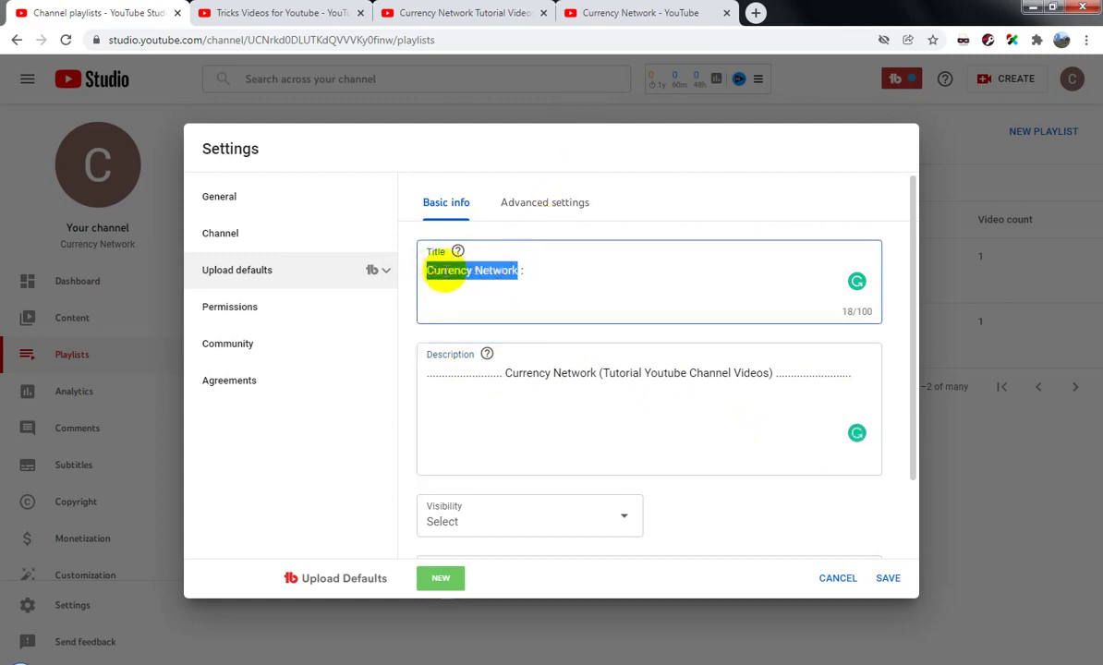
right_click(445, 273)
left_click(486, 302)
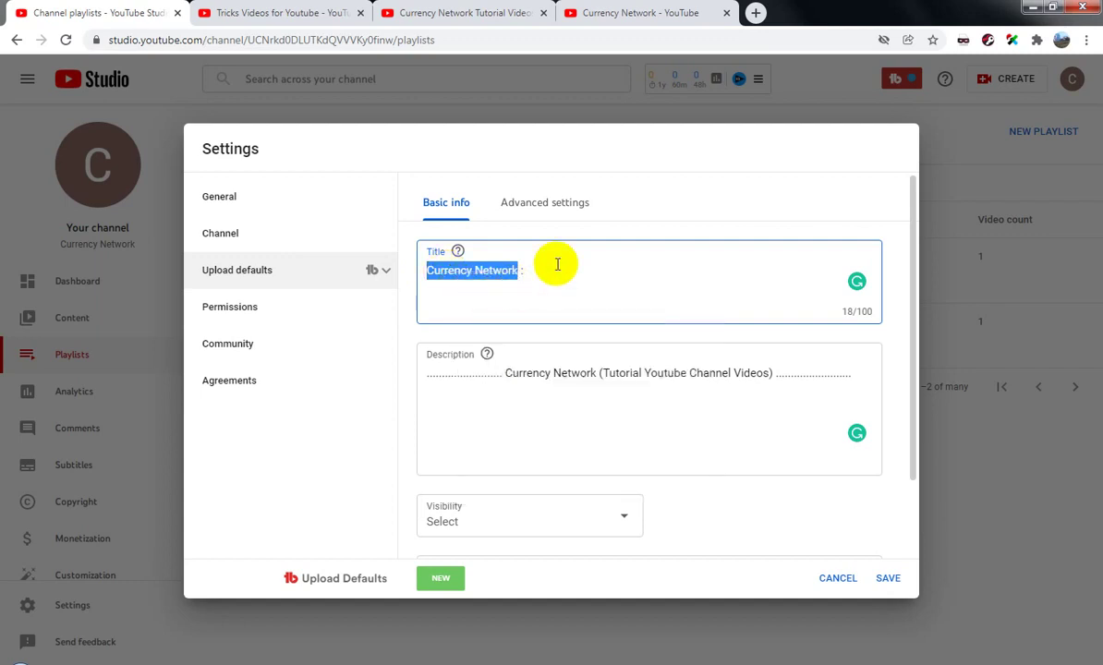
scroll(589, 382, "down", 2)
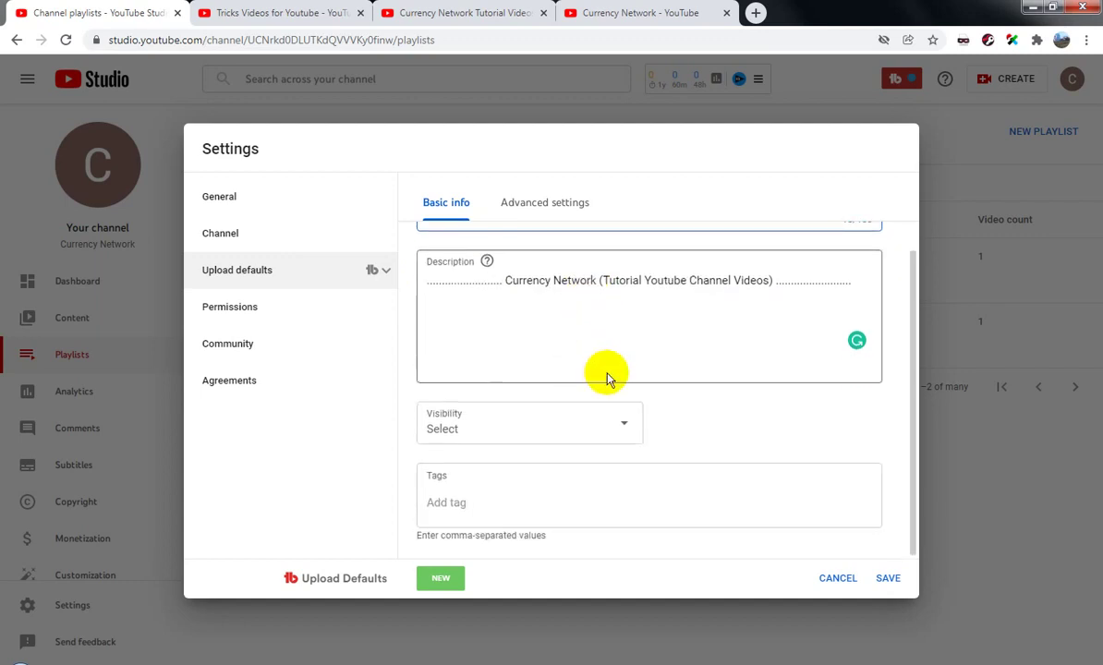
left_click(560, 418)
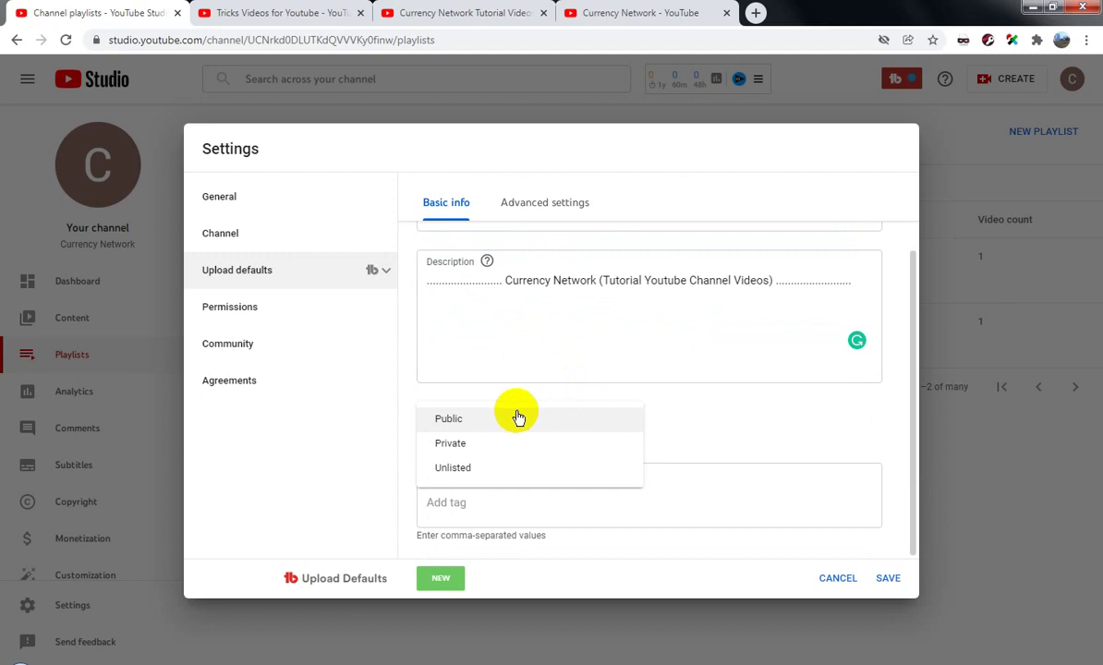
left_click(468, 428)
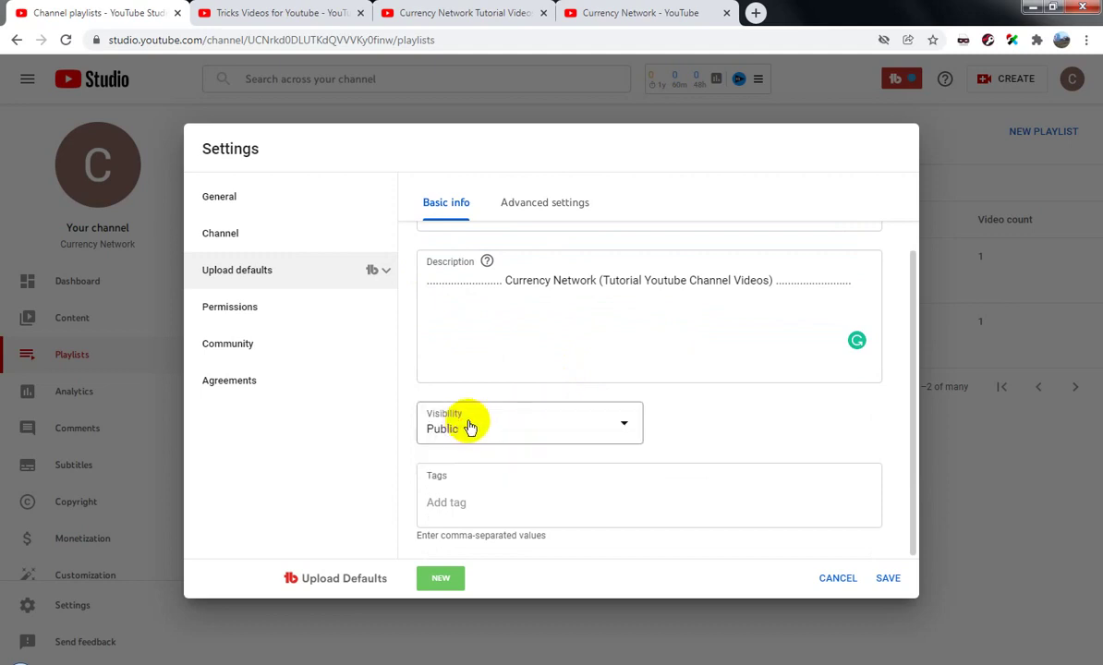
left_click(435, 499)
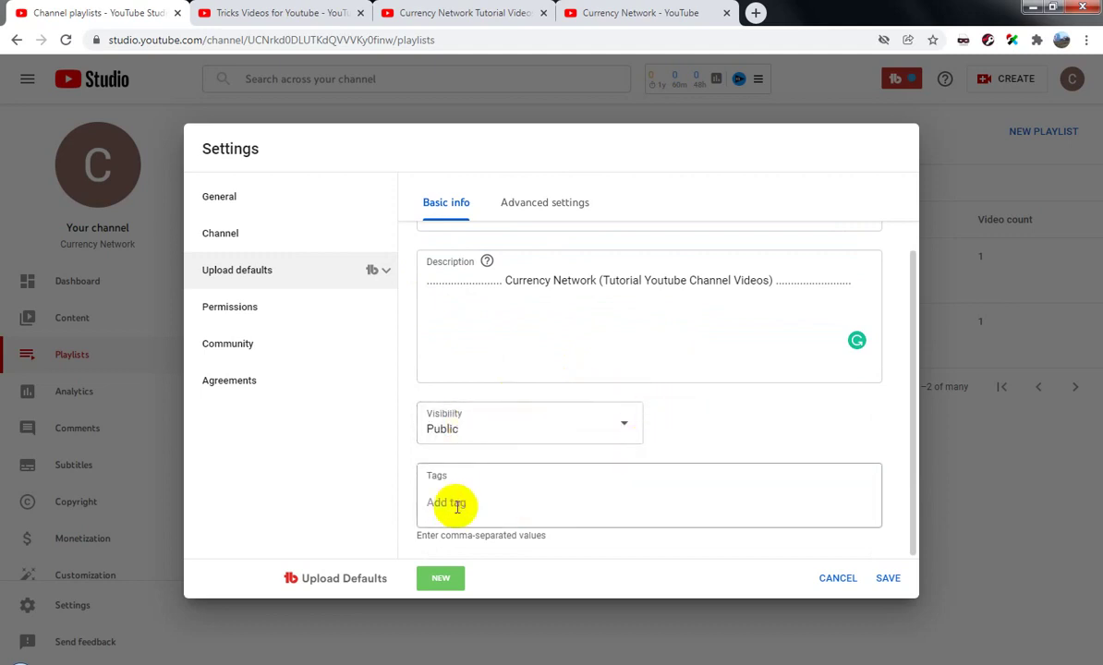
key("ctrl+v")
key("Return")
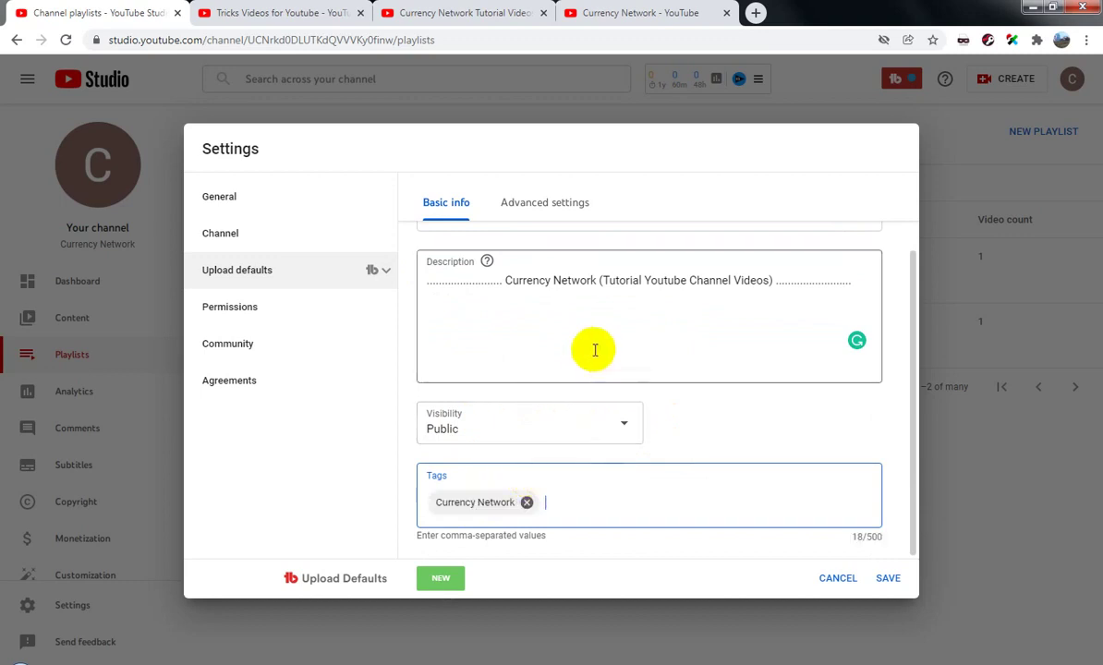
type("currency network youtube channel")
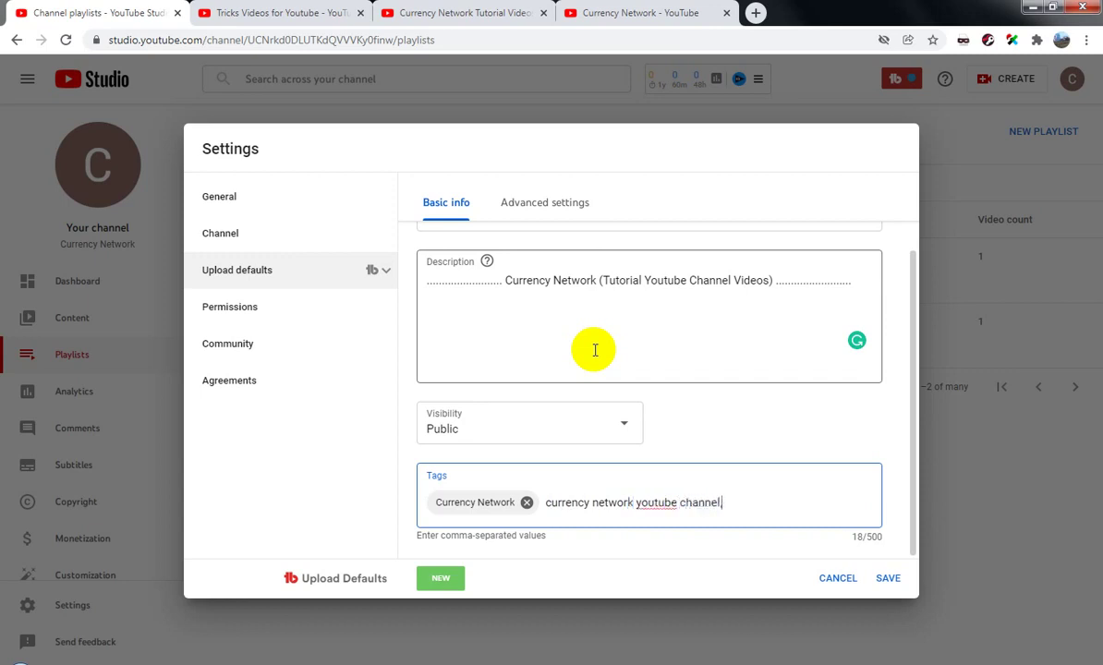
key("Return")
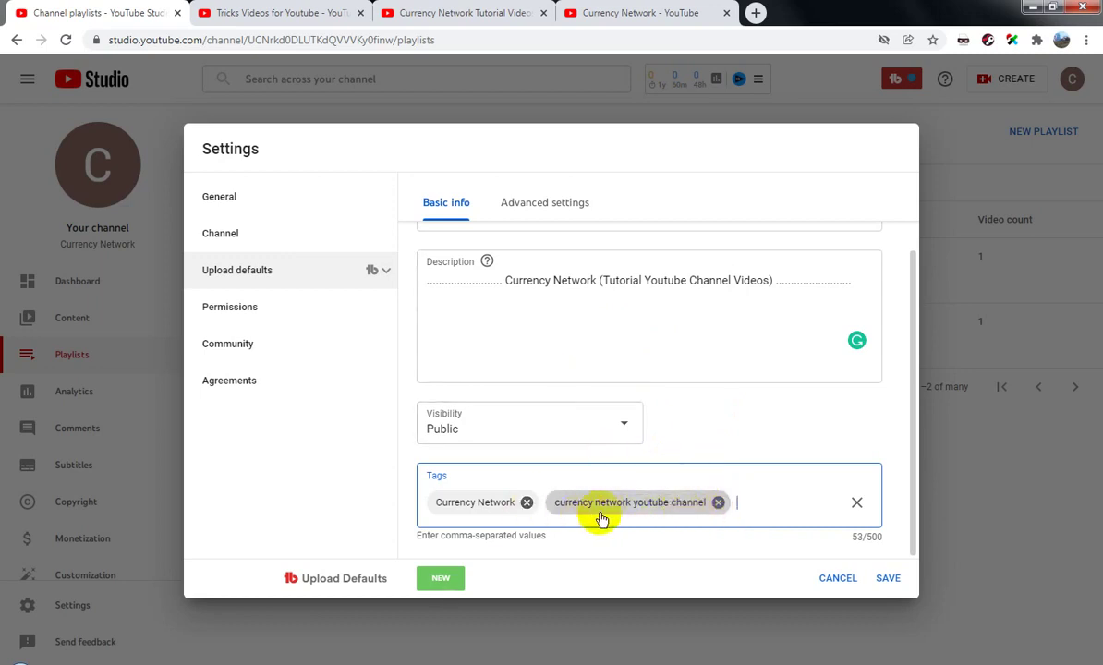
left_click(719, 505)
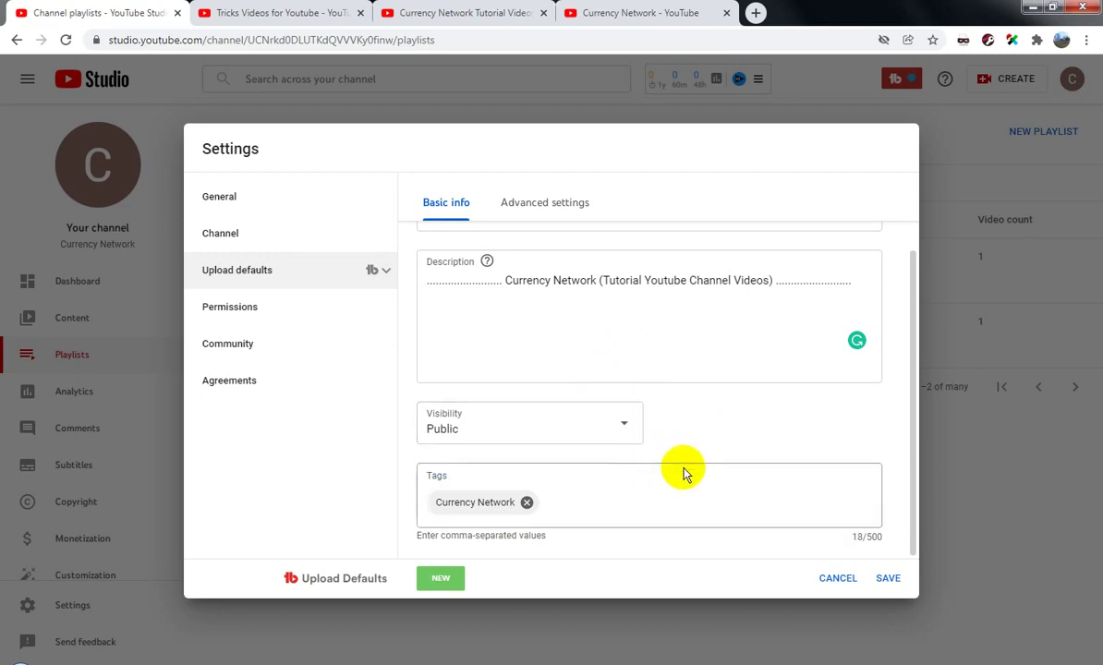
left_click(555, 205)
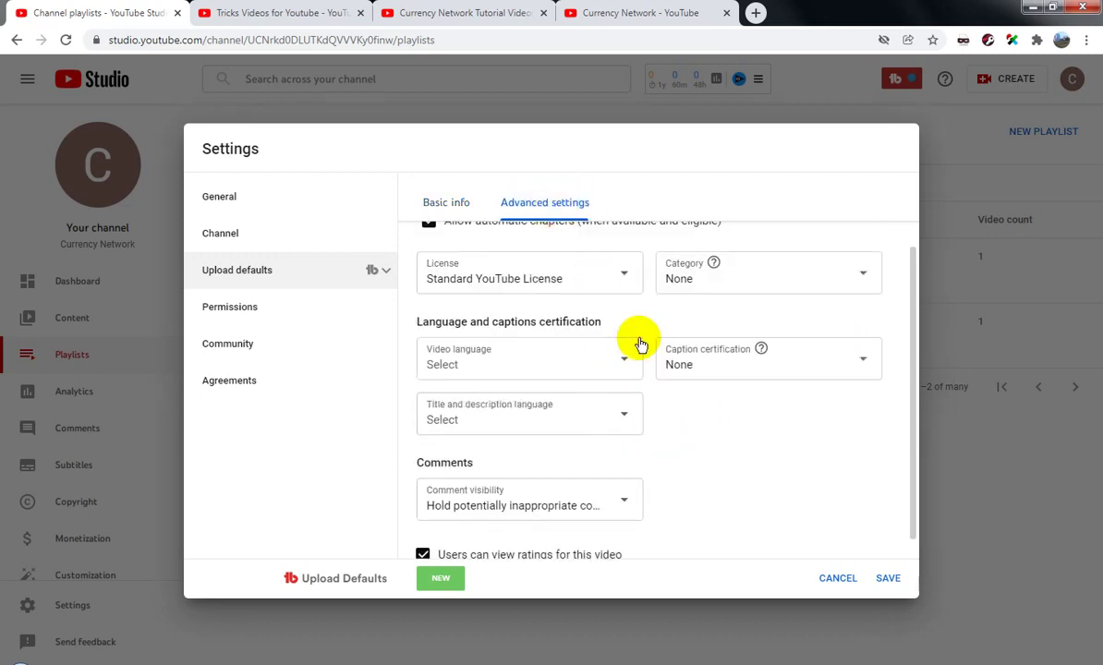
scroll(636, 344, "up", 2)
scroll(650, 350, "down", 1)
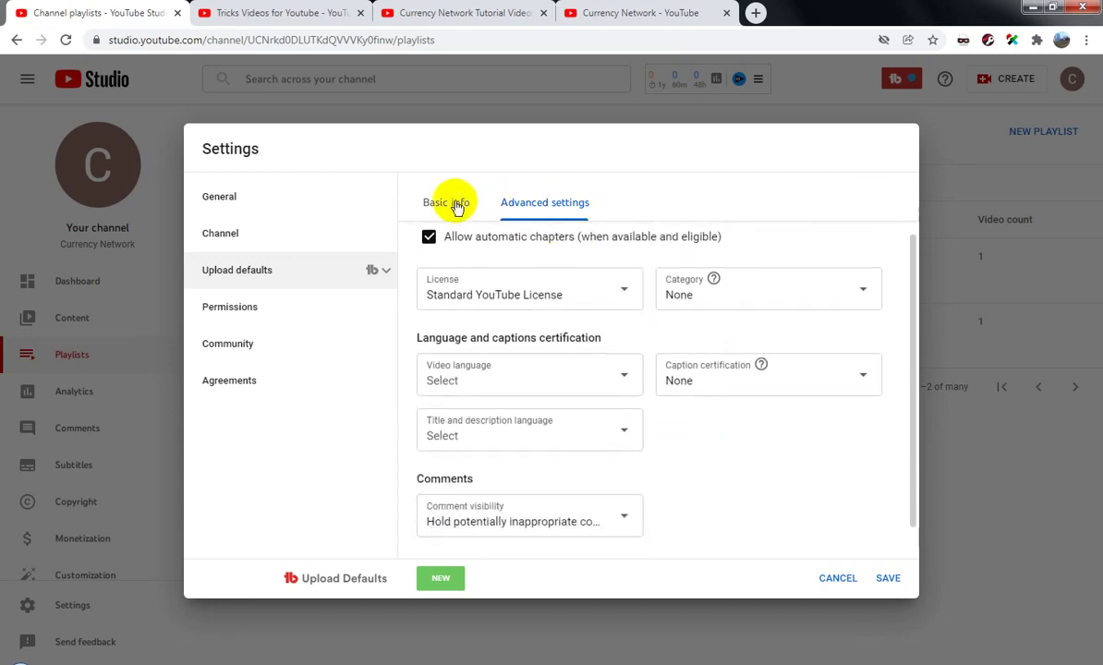
left_click(449, 205)
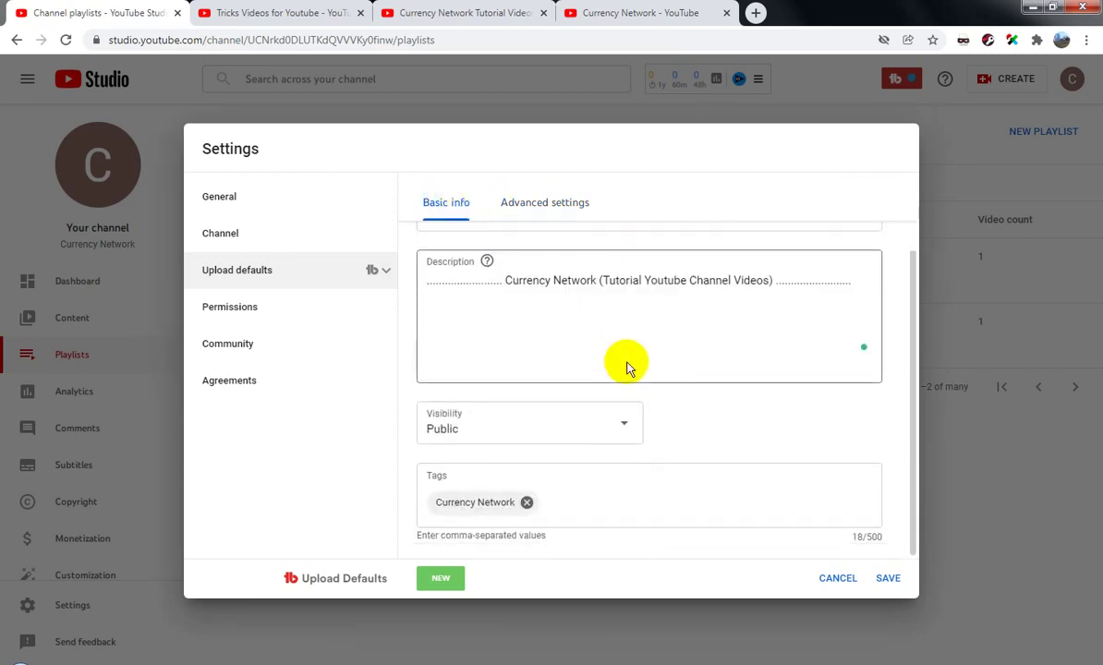
Set the default category to Science & Technology in the advanced upload settings
left_click(554, 208)
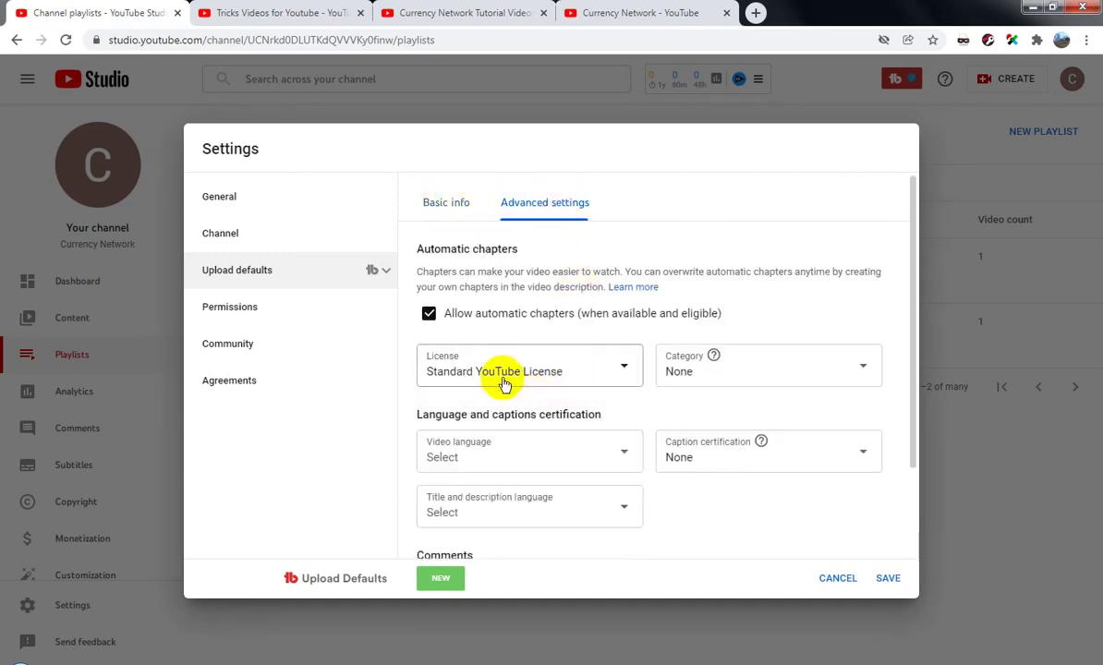
left_click(681, 369)
scroll(752, 338, "down", 1)
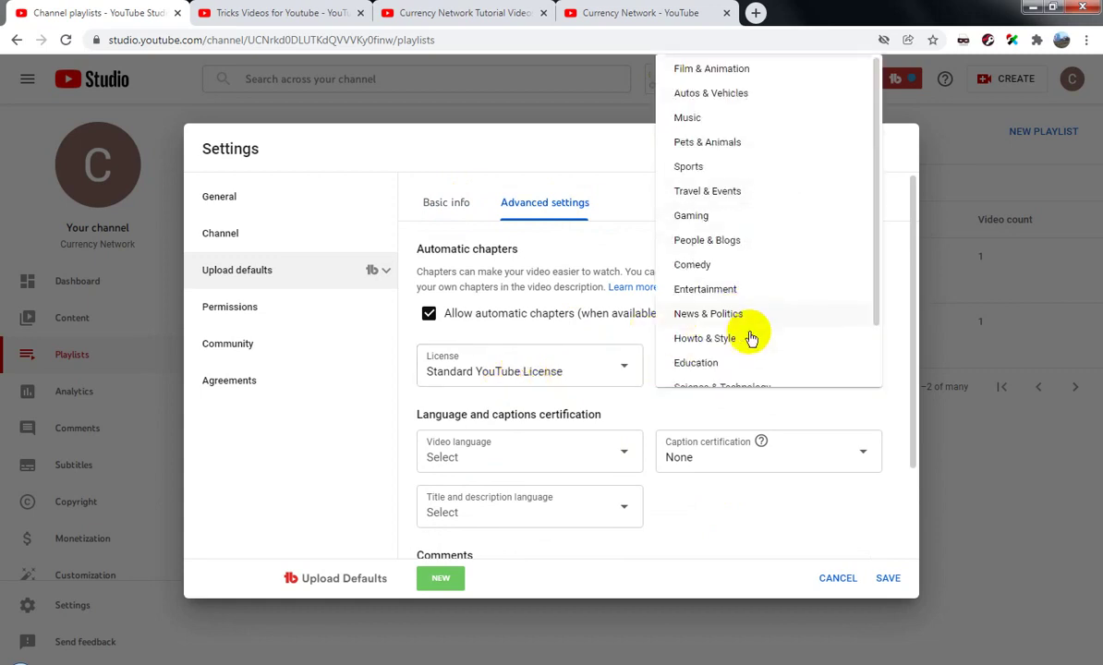
scroll(756, 332, "down", 1)
left_click(752, 345)
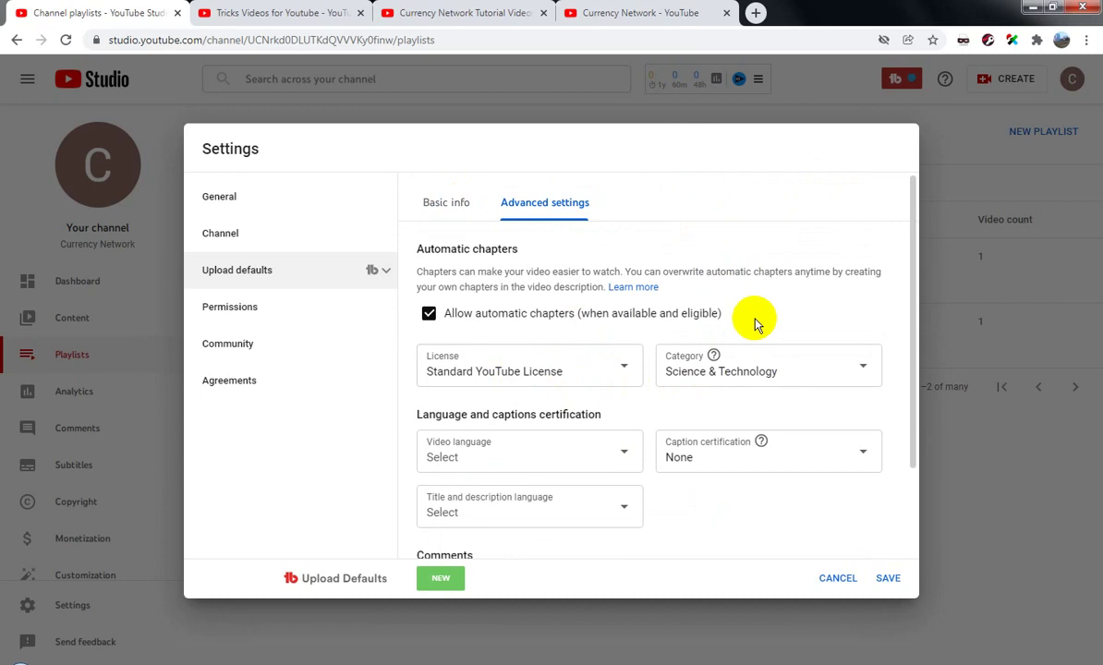
Set the default video language to English
left_click(546, 457)
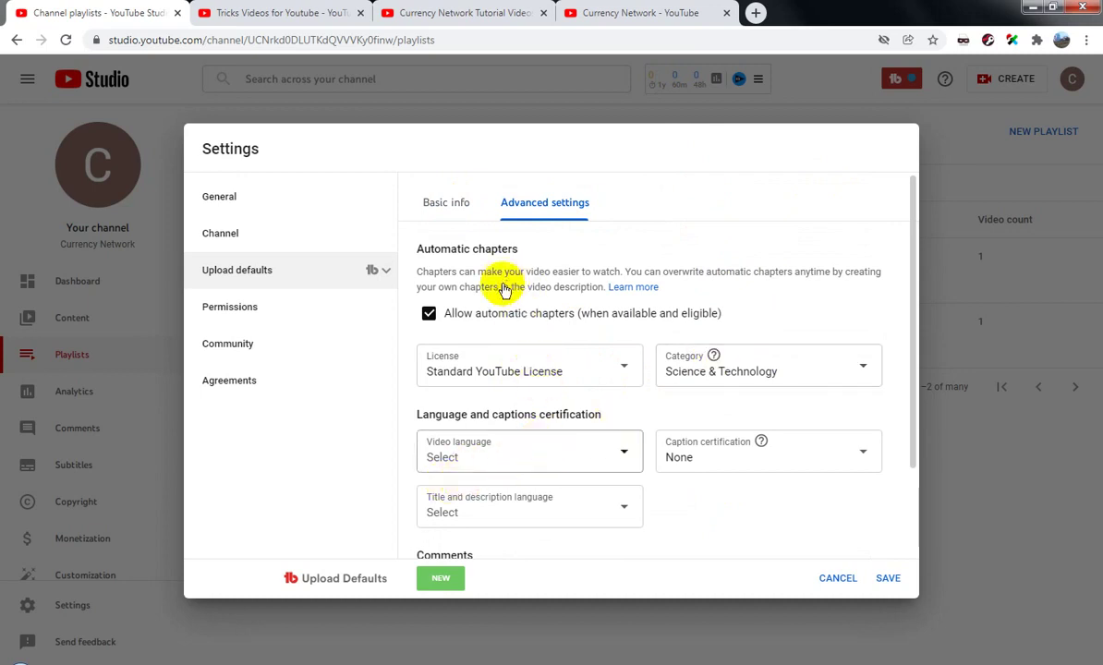
key("Return")
scroll(518, 296, "down", 9)
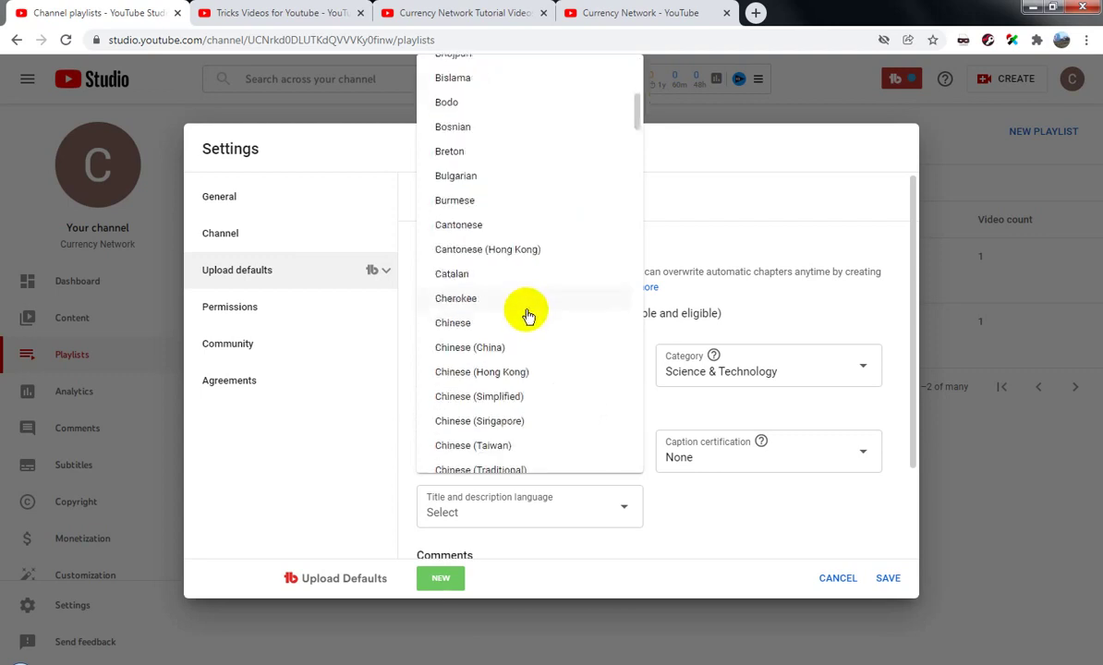
scroll(525, 314, "down", 1)
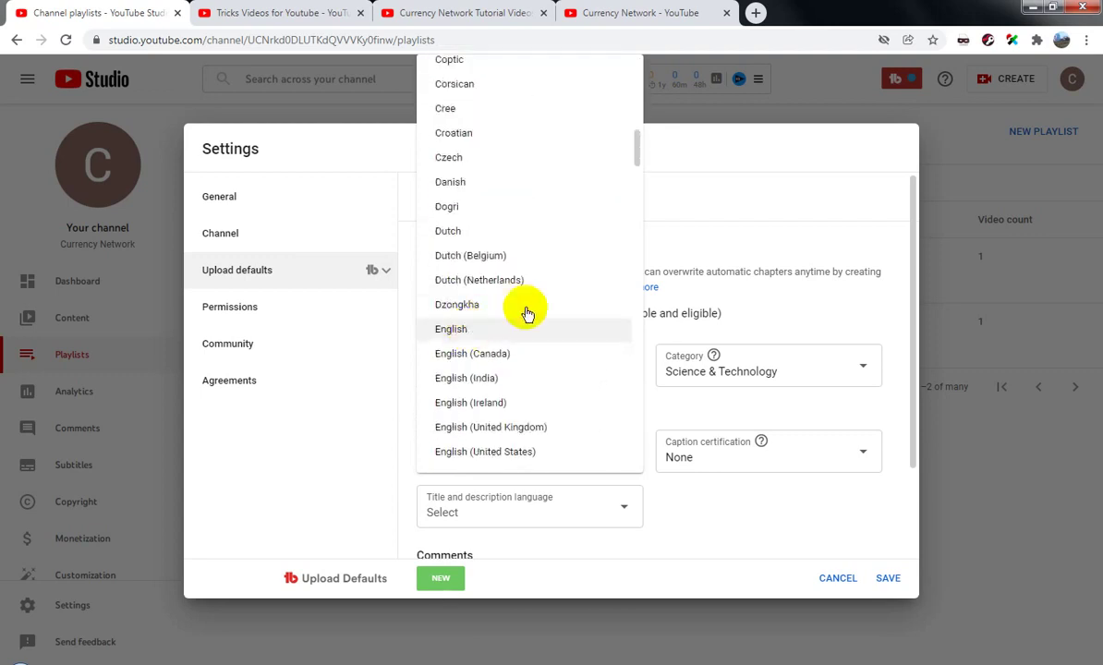
left_click(525, 320)
Set the default title and description language to English
scroll(750, 419, "down", 2)
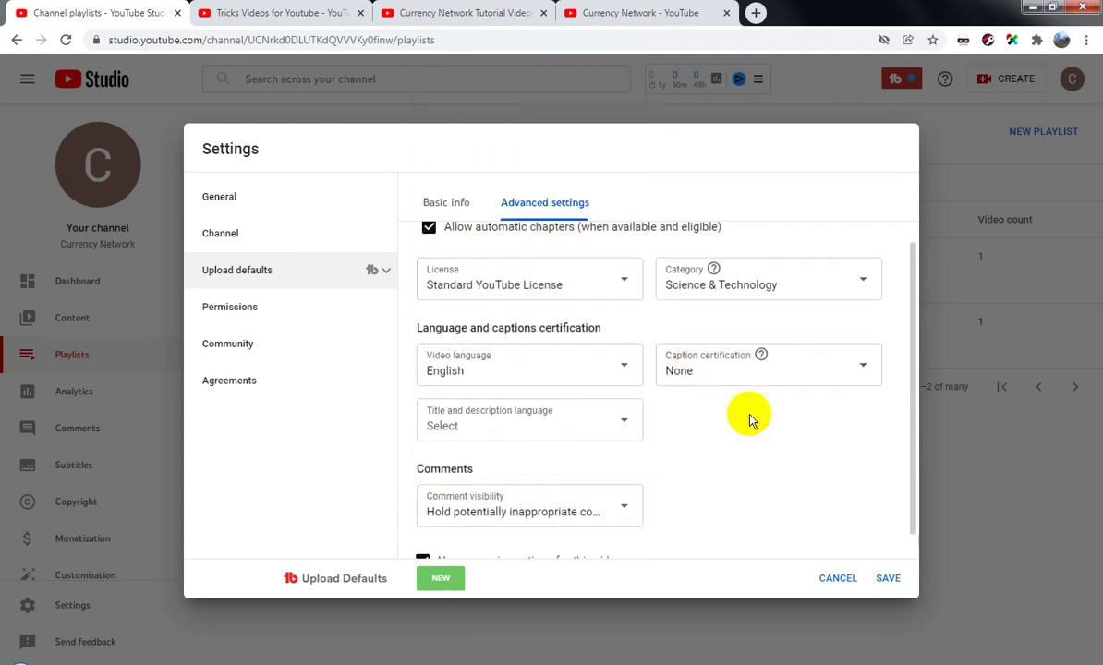
left_click(568, 348)
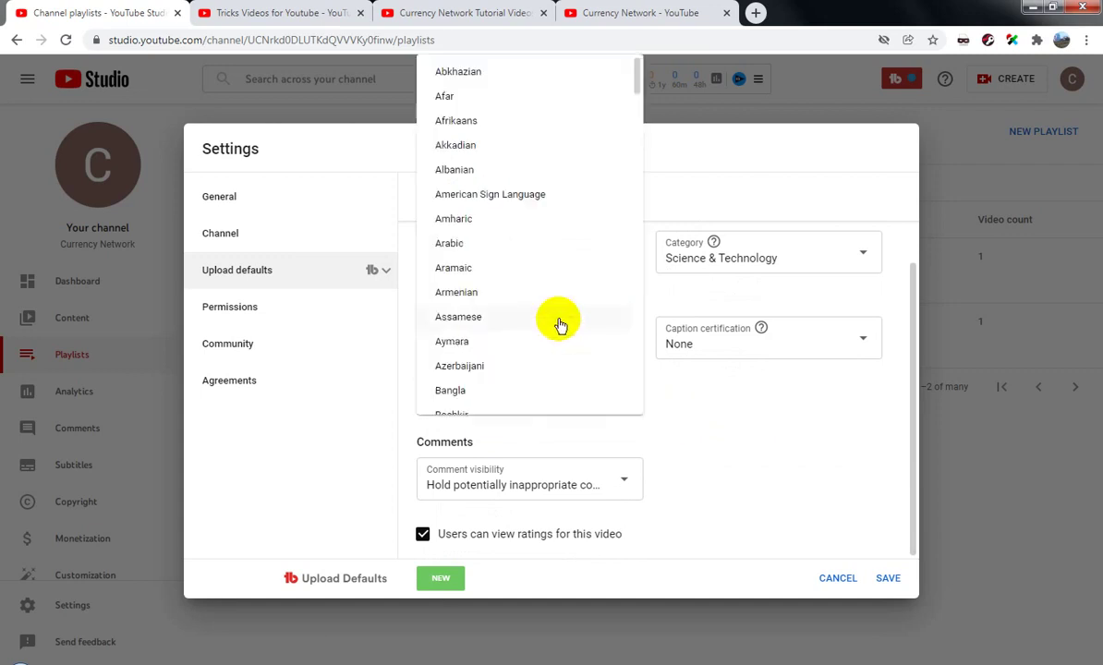
scroll(555, 314, "down", 6)
scroll(543, 299, "down", 6)
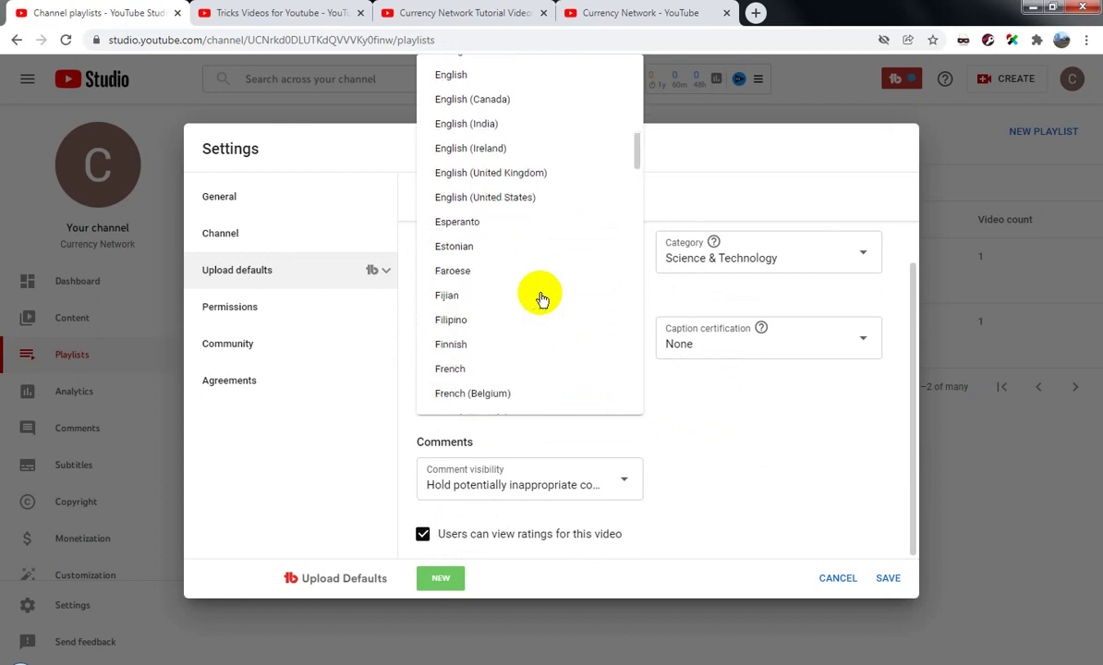
scroll(542, 299, "up", 2)
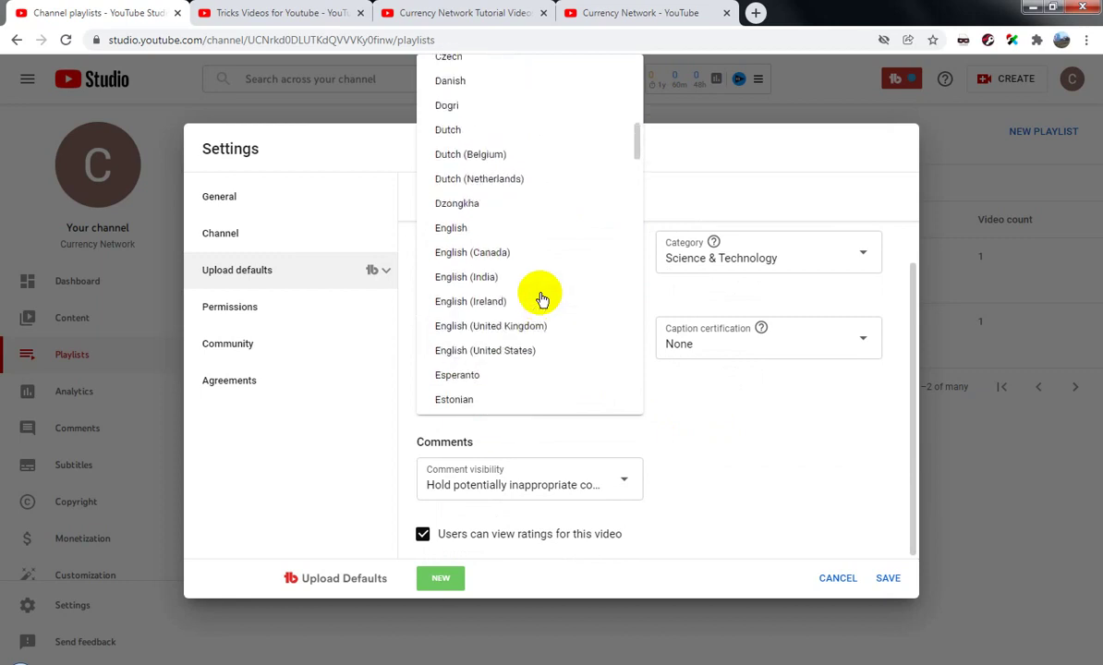
left_click(475, 229)
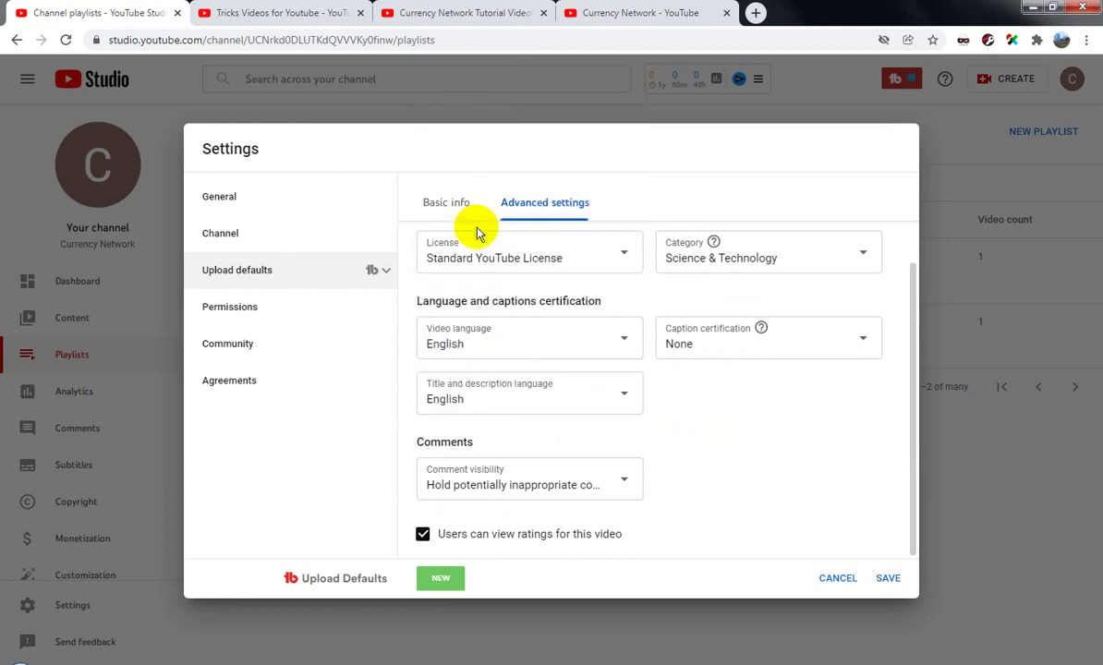
Set the default comment visibility to "Hold all comments for review" and save the upload defaults
left_click(608, 484)
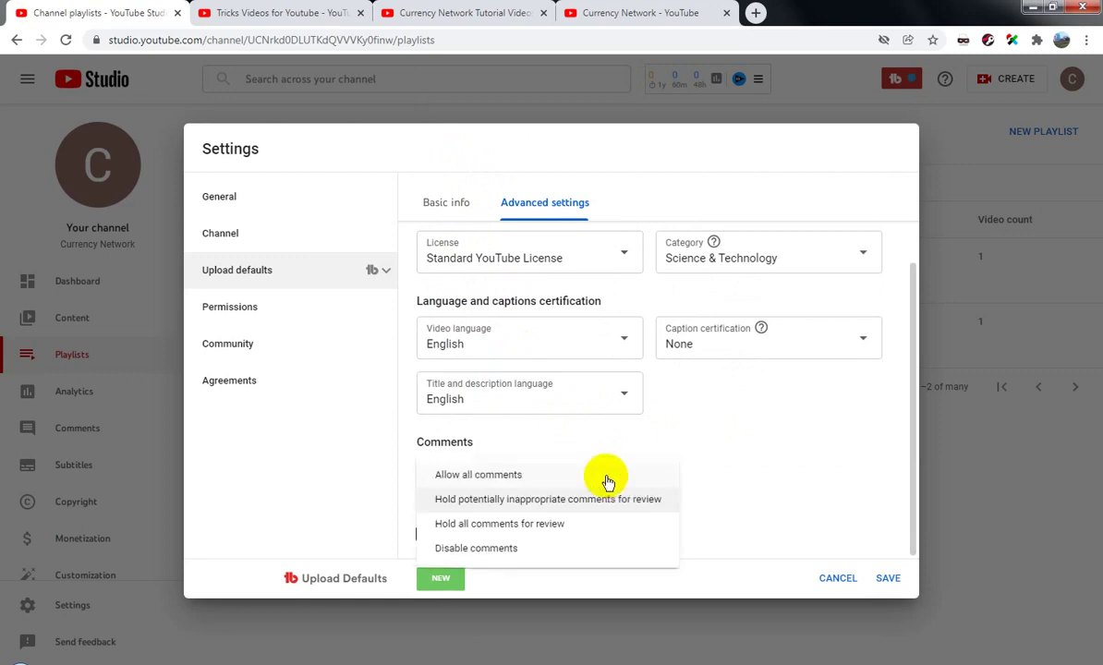
left_click(540, 533)
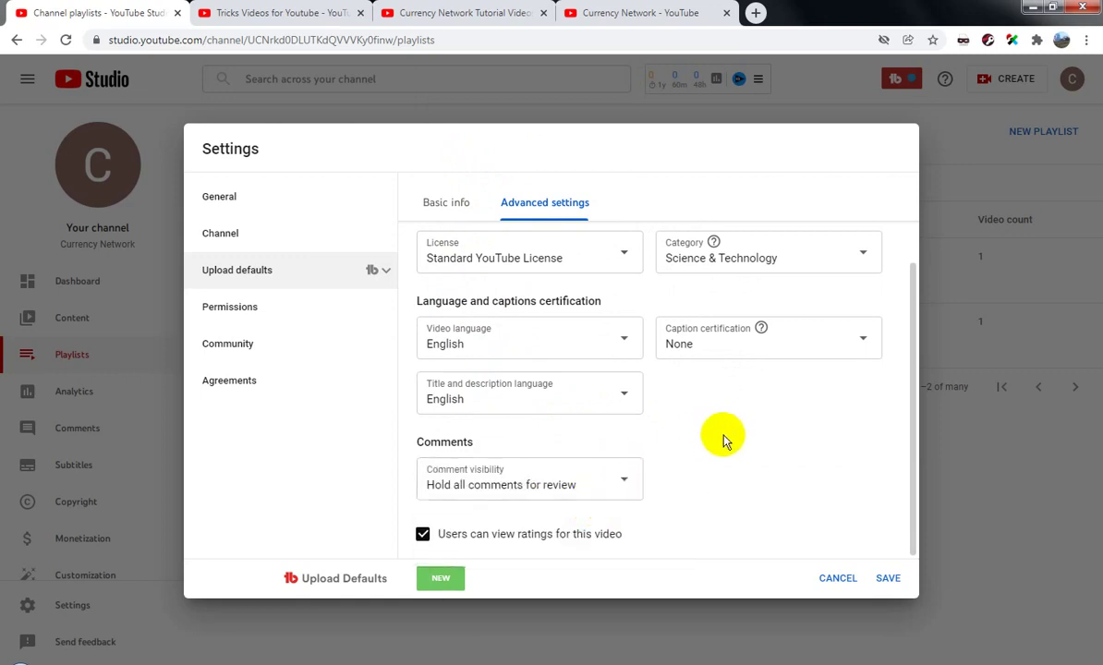
left_click(889, 578)
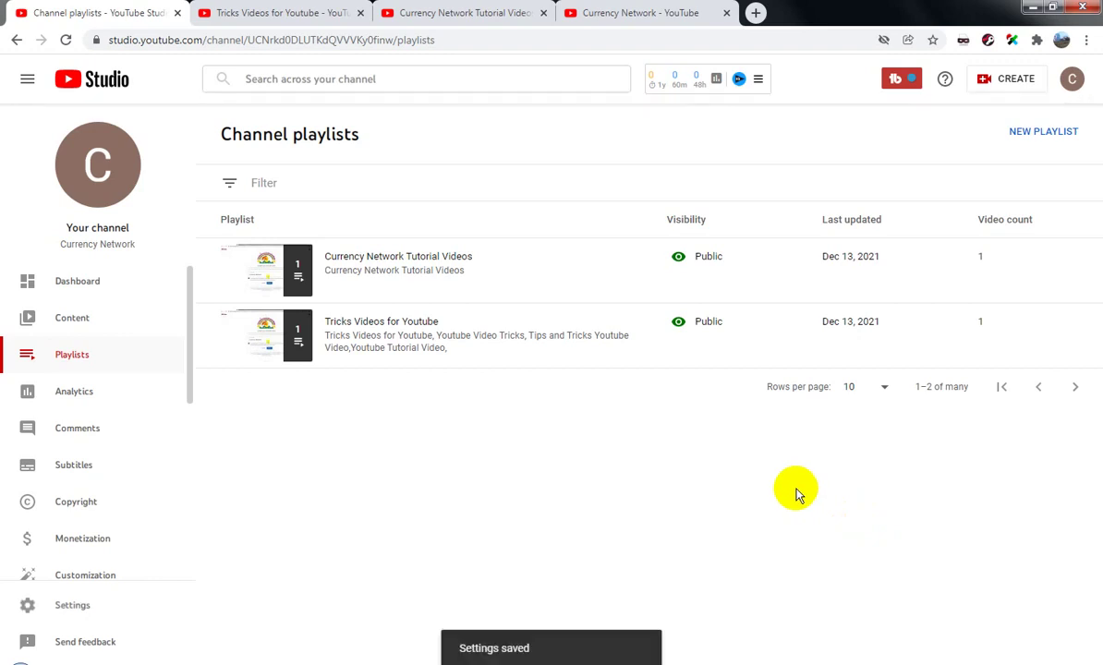
Go to the channel's content list and start a new video upload
left_click(88, 326)
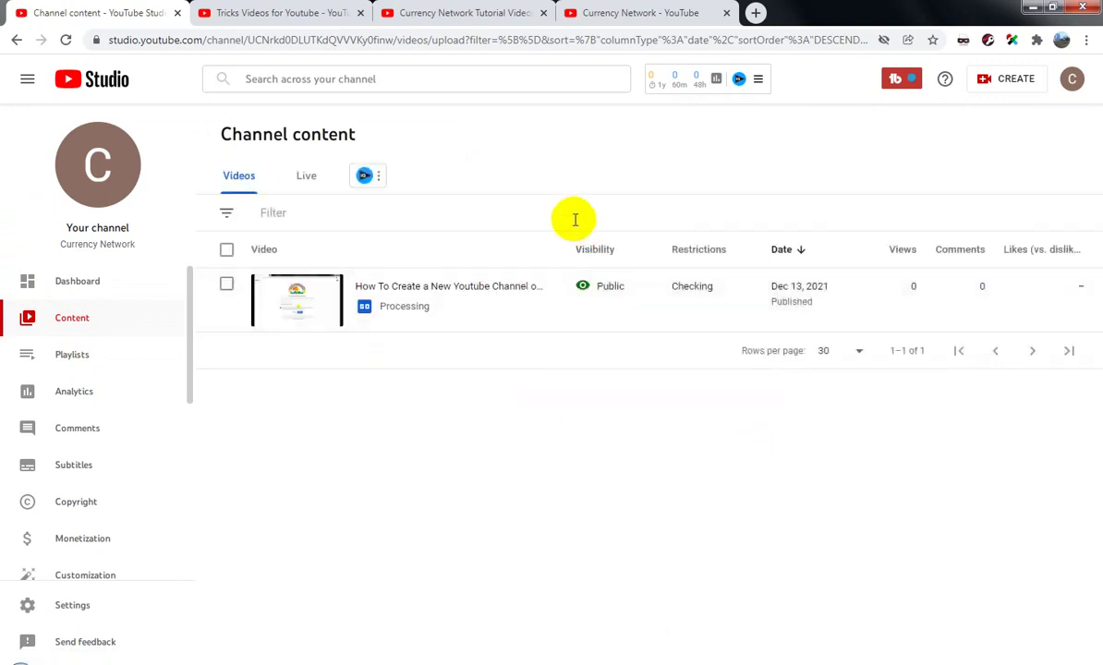
left_click(994, 85)
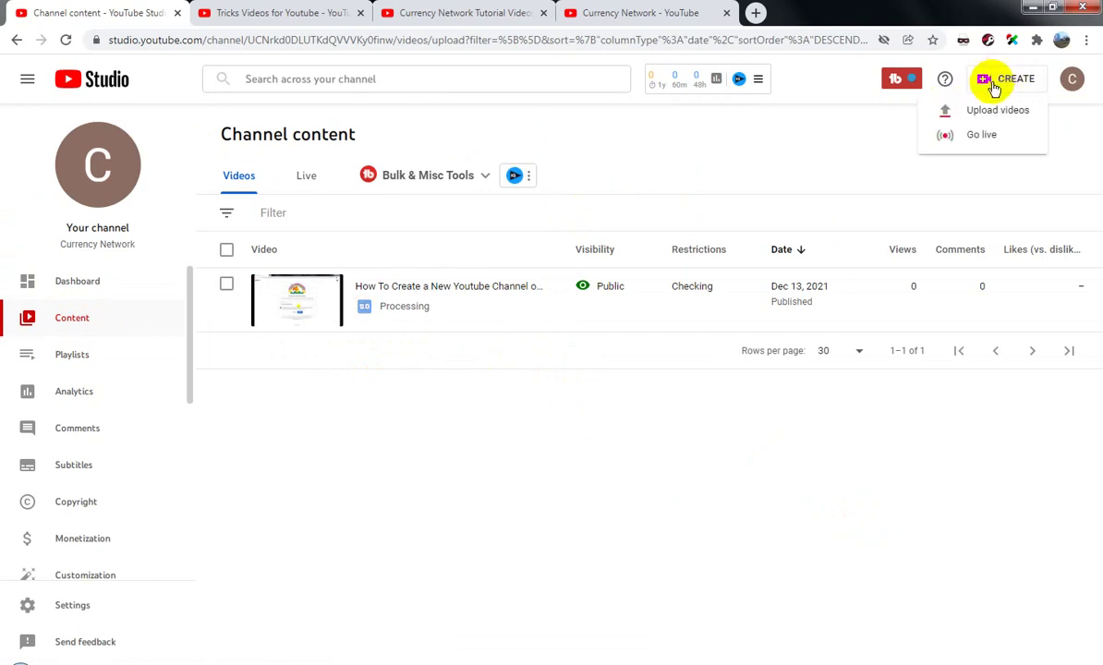
left_click(962, 148)
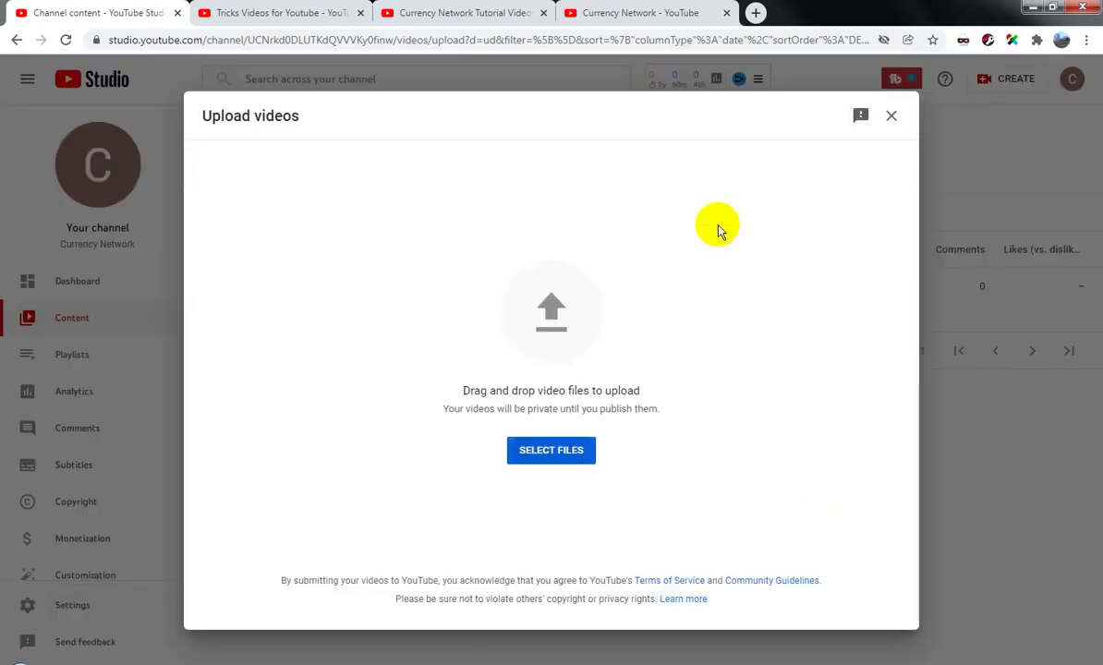
Create a new folder inside F Y - UP while selecting the upload file, and paste the channel settings video into it
left_click(580, 274)
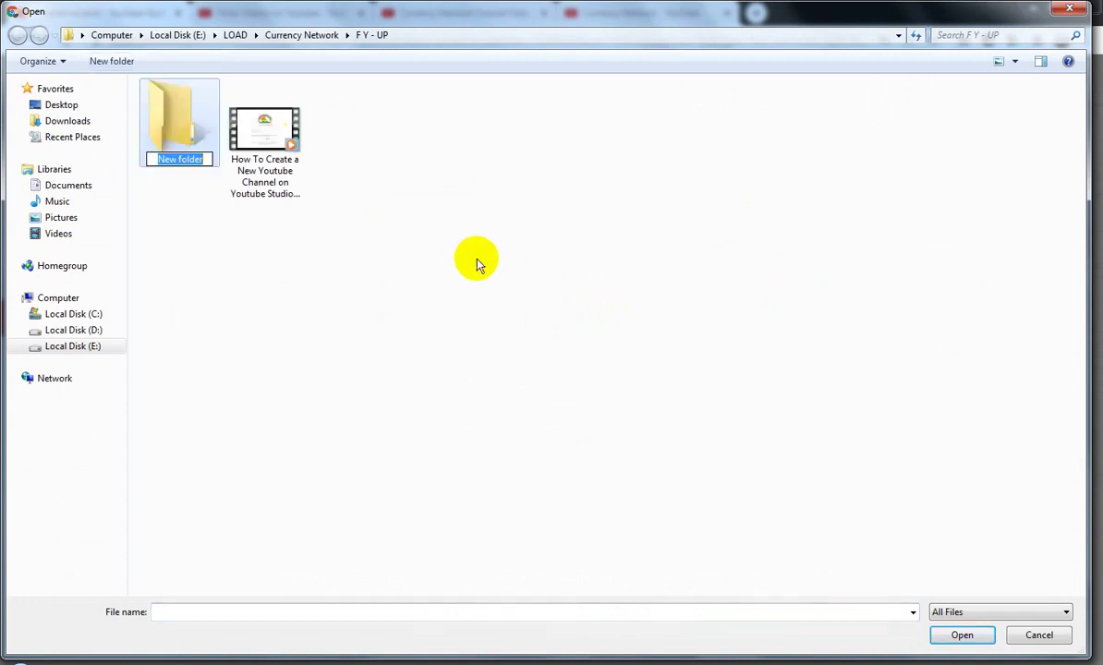
double_click(183, 125)
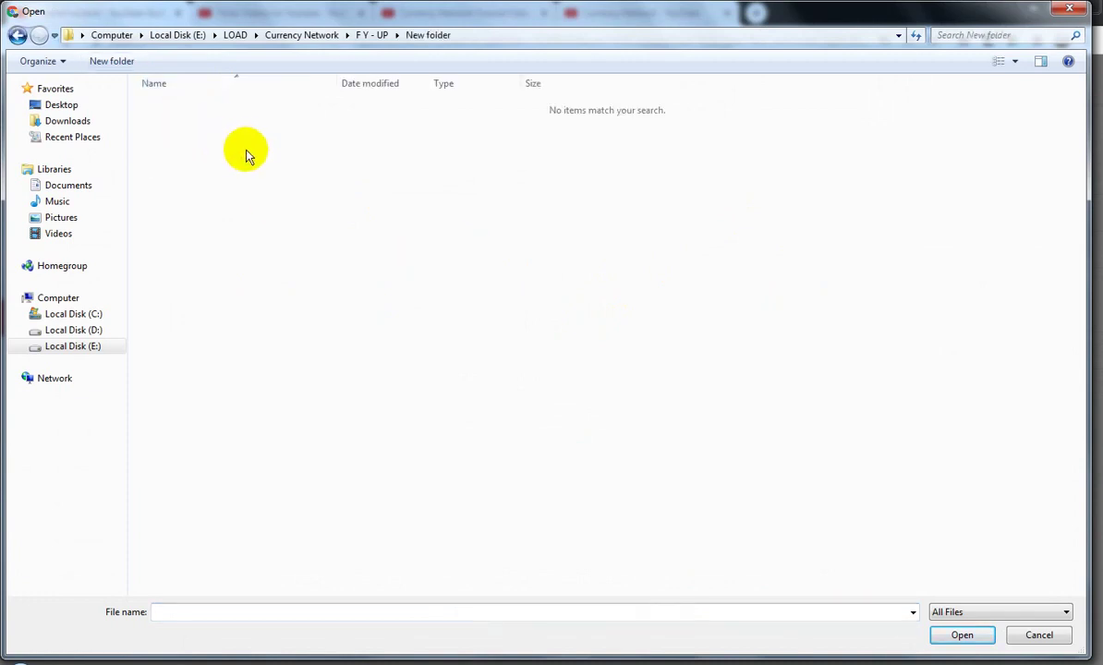
right_click(287, 221)
left_click(281, 233)
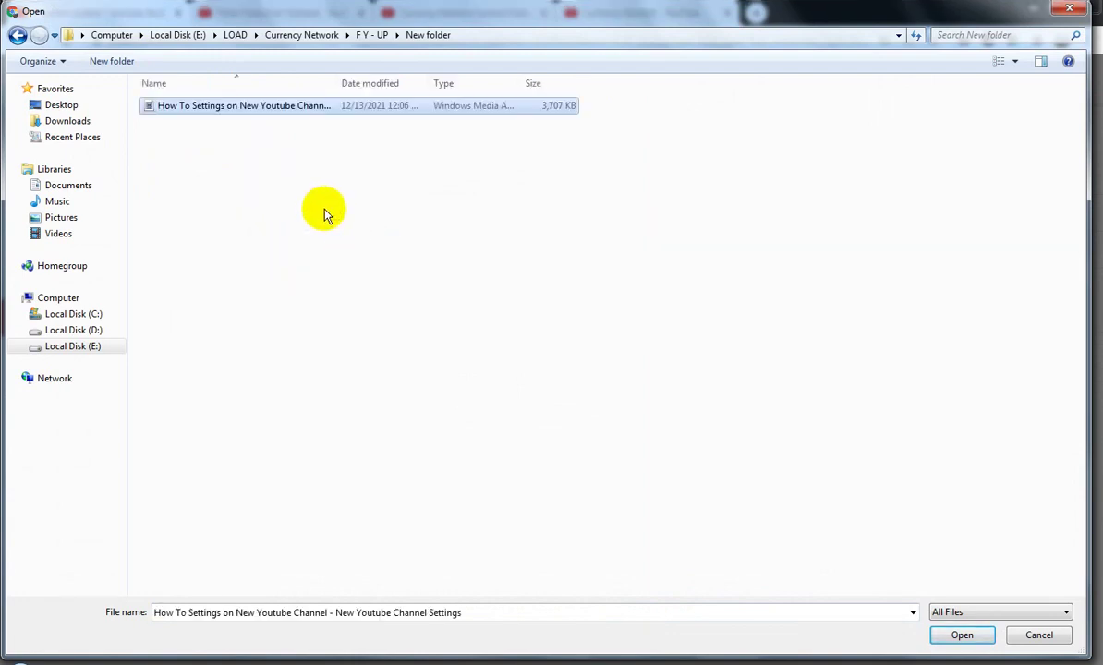
Copy the name of the file "How To Settings on New Youtube Channel - New Youtube Channel Settings" and select that file for upload
right_click(269, 106)
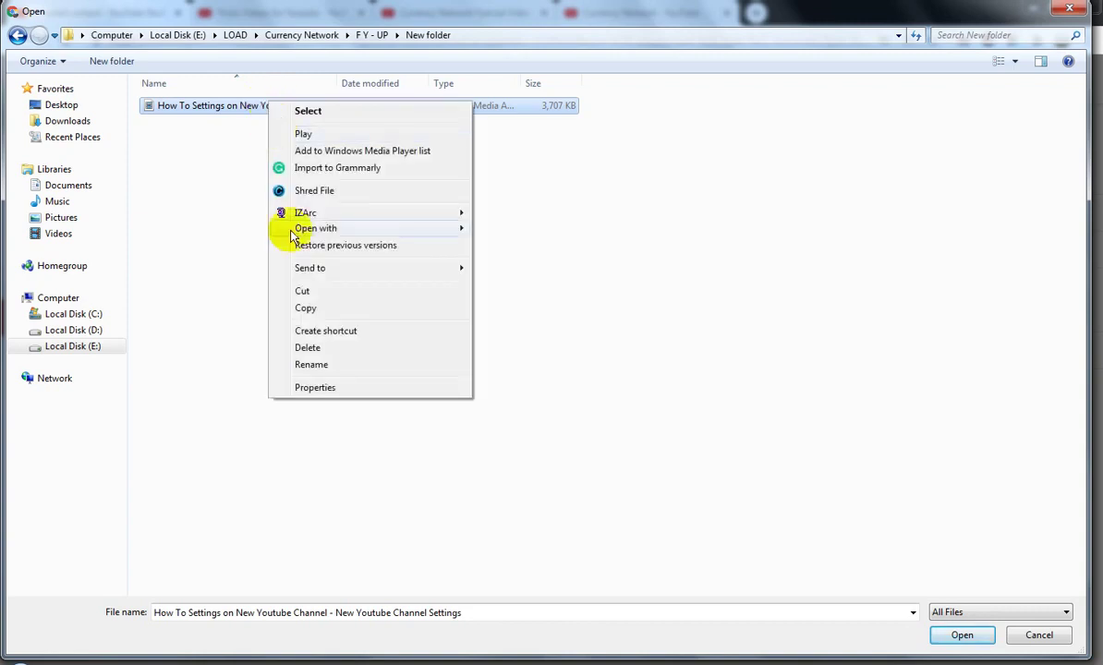
left_click(323, 364)
right_click(338, 111)
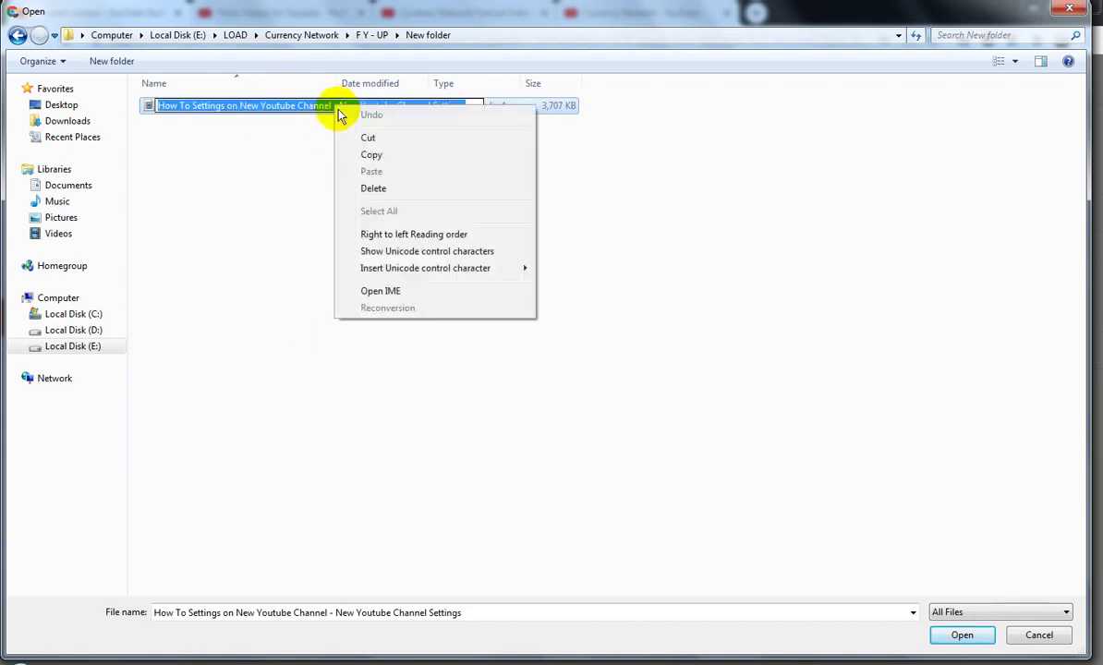
left_click(374, 156)
left_click(377, 196)
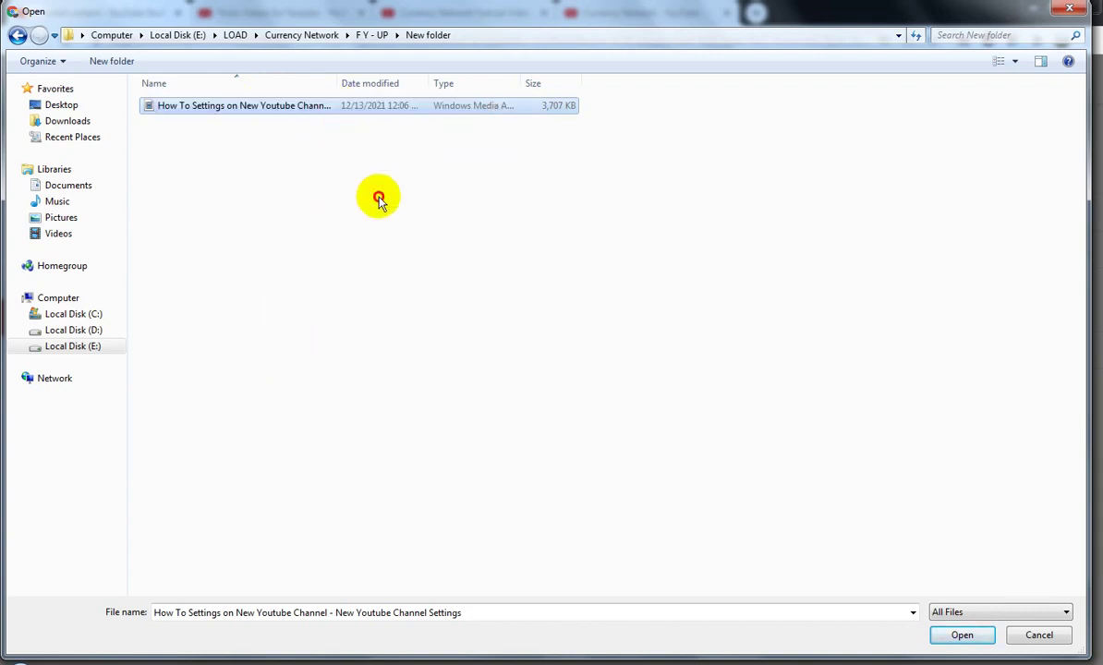
double_click(296, 110)
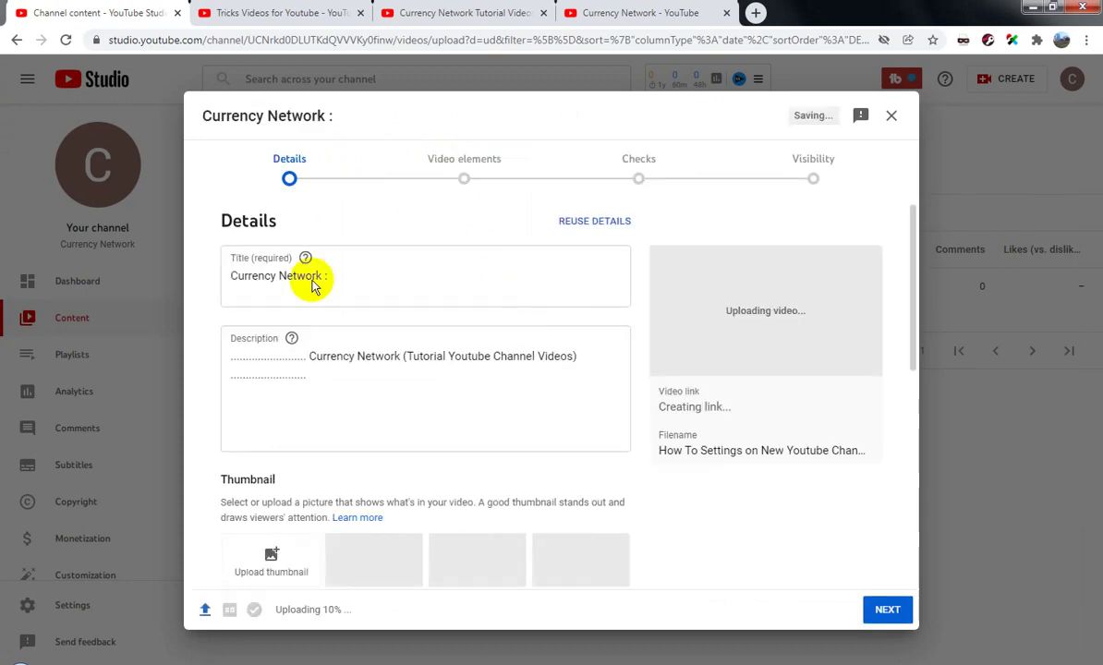
Append the copied "How To Settings on New Youtube Channel - New Youtube Channel Settings" to the video title after "Currency Network :"
triple_click(313, 287)
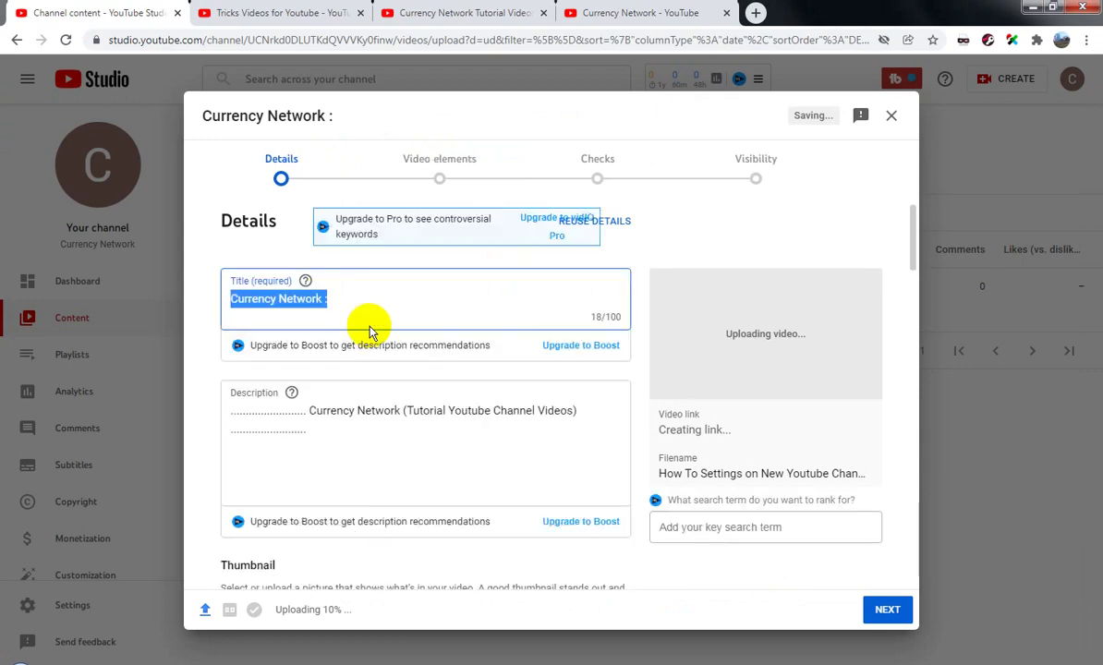
left_click(365, 317)
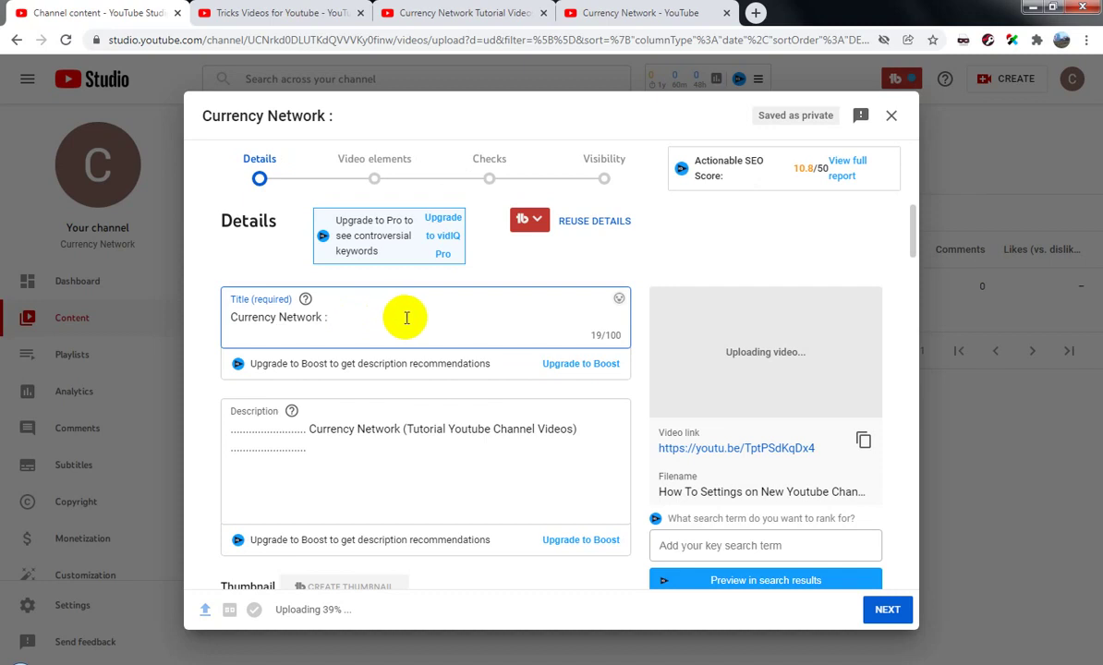
key("ctrl+v")
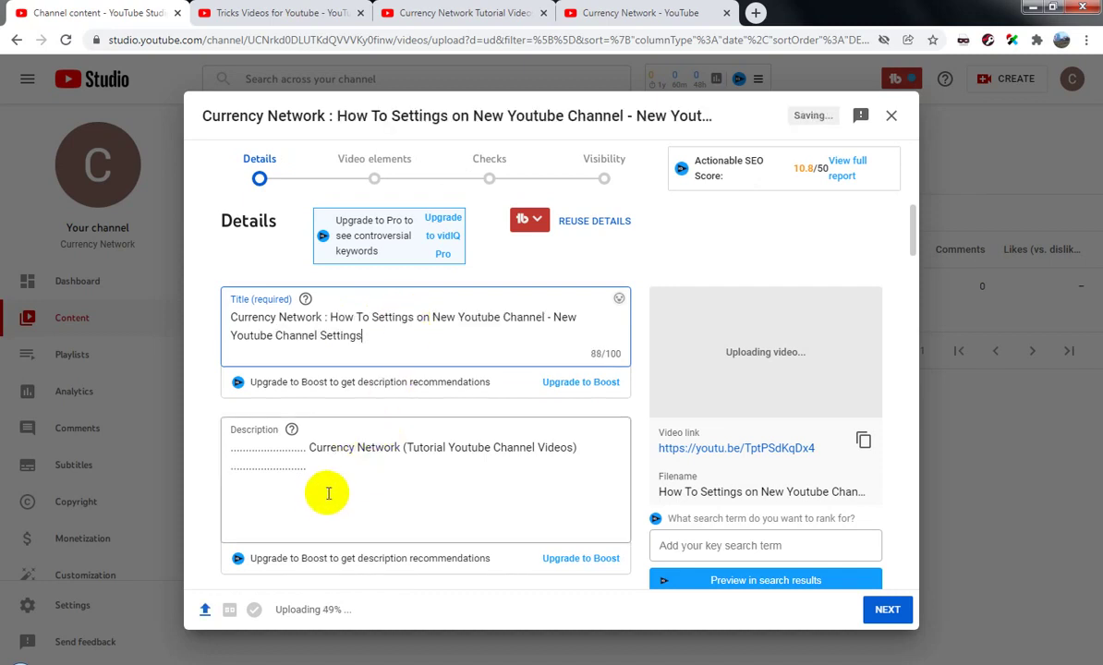
Paste "How To Settings on New Youtube Channel - New Youtube Channel Settings" below the dotted line in the description, leaving a blank line between them
left_click(291, 503)
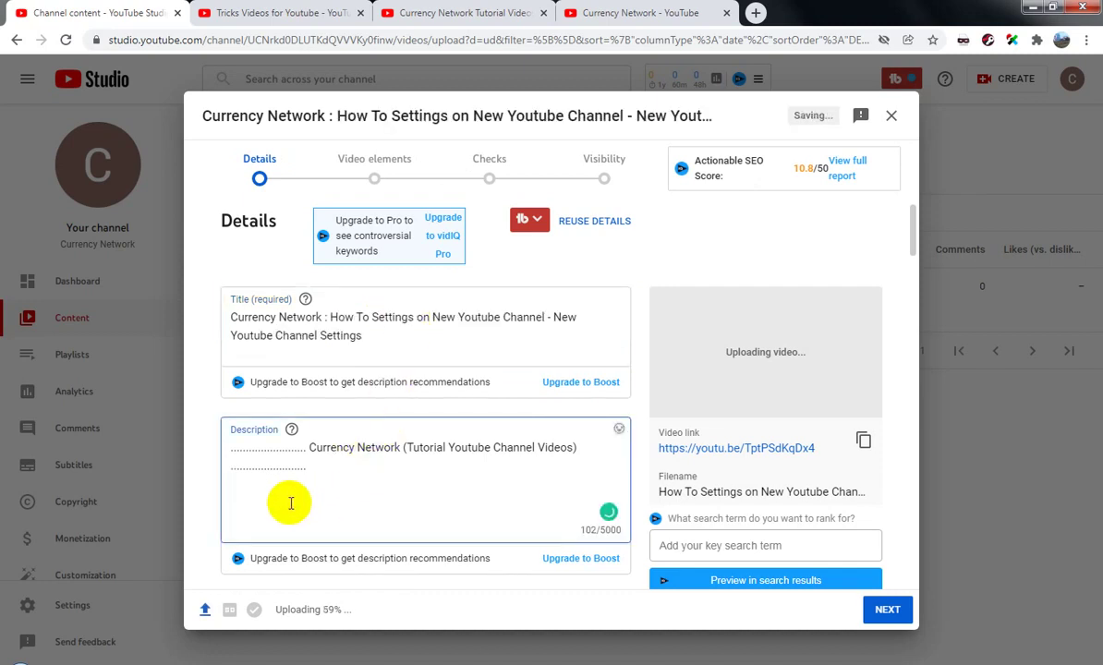
left_click(276, 467)
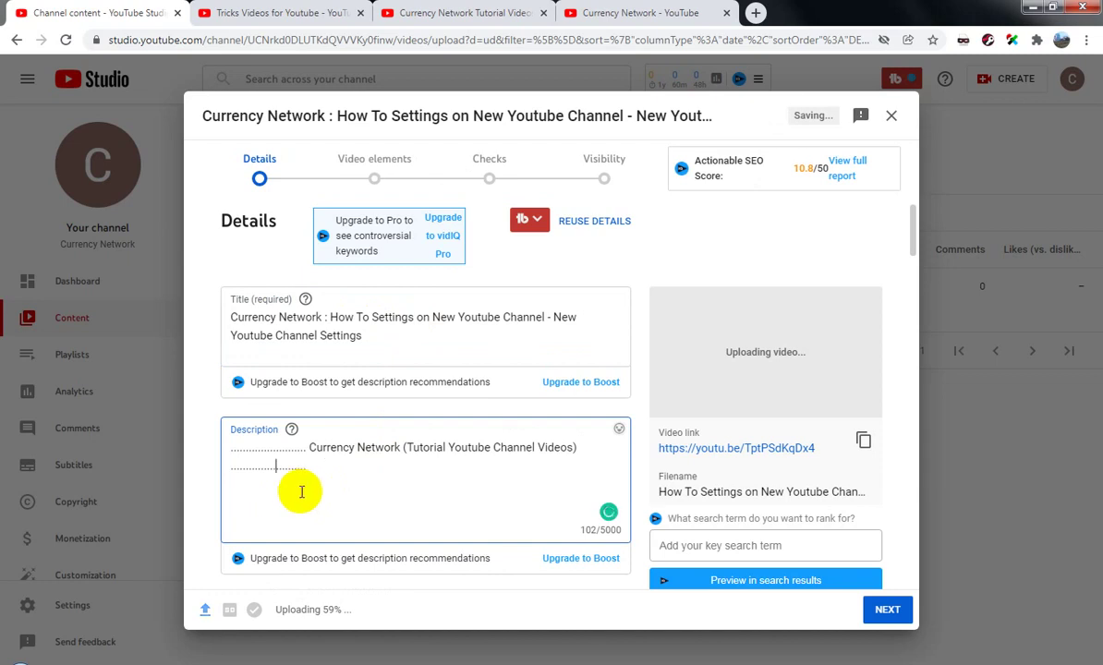
left_click(365, 467)
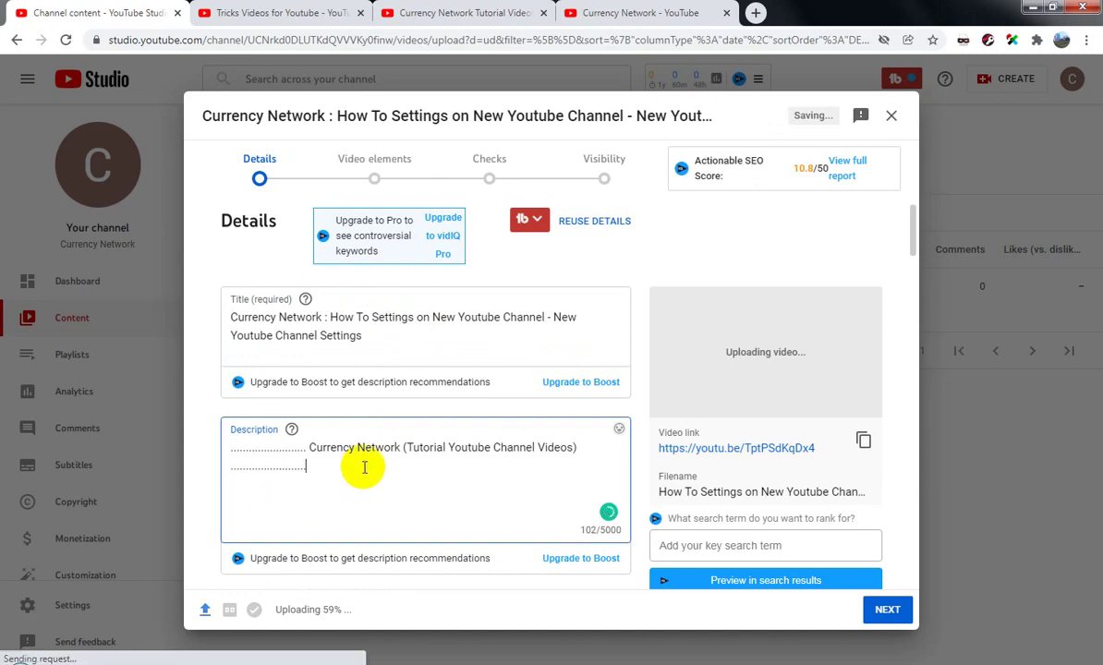
key("Return")
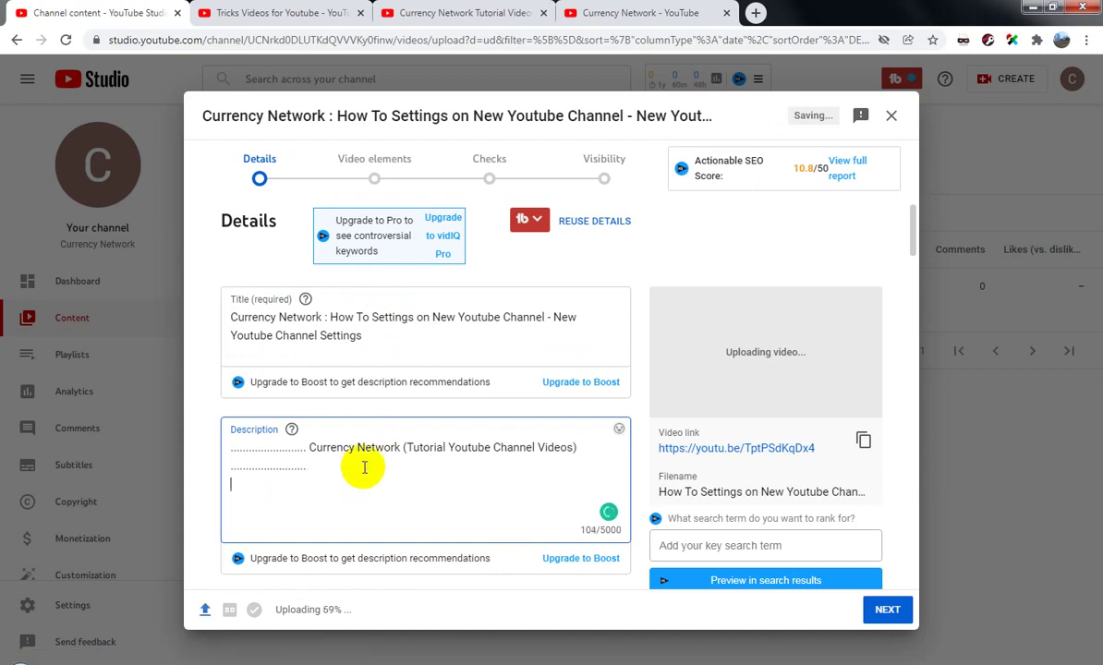
key("ctrl+v")
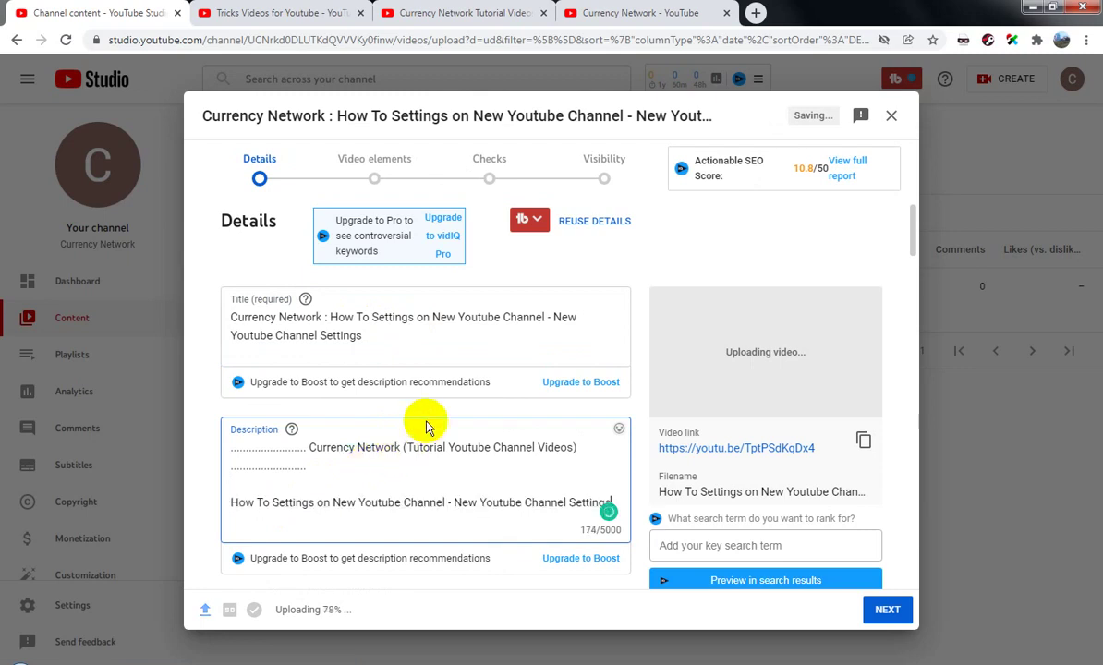
Add the video to the playlists "Currency Network Tutorial Videos" and "Tricks Videos for Youtube"
scroll(426, 427, "down", 3)
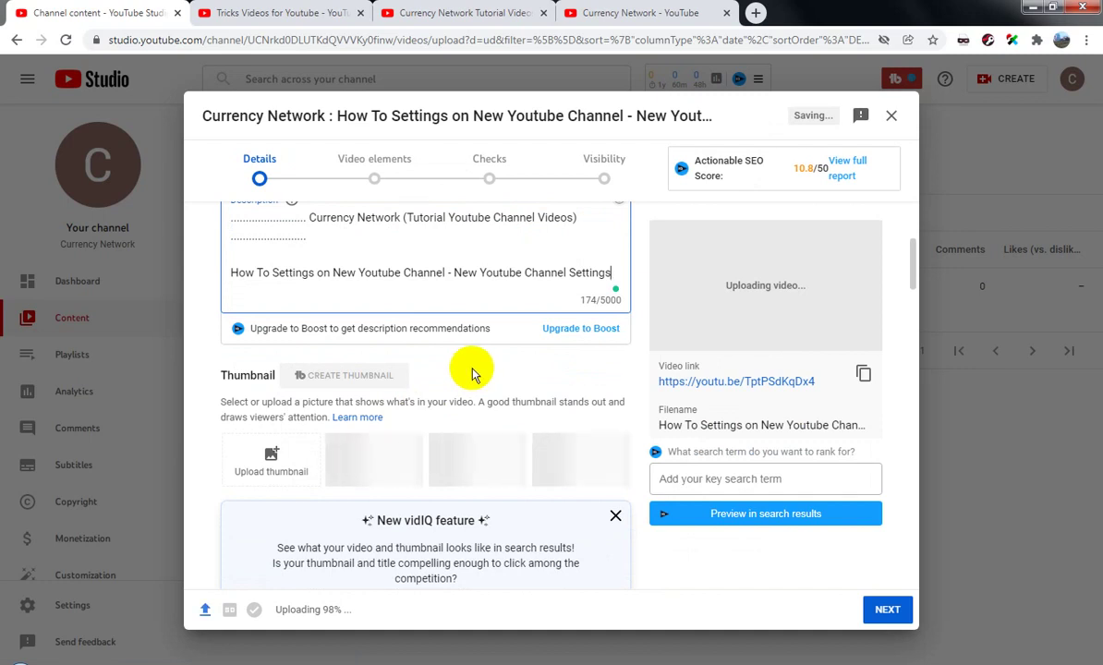
scroll(444, 367, "down", 5)
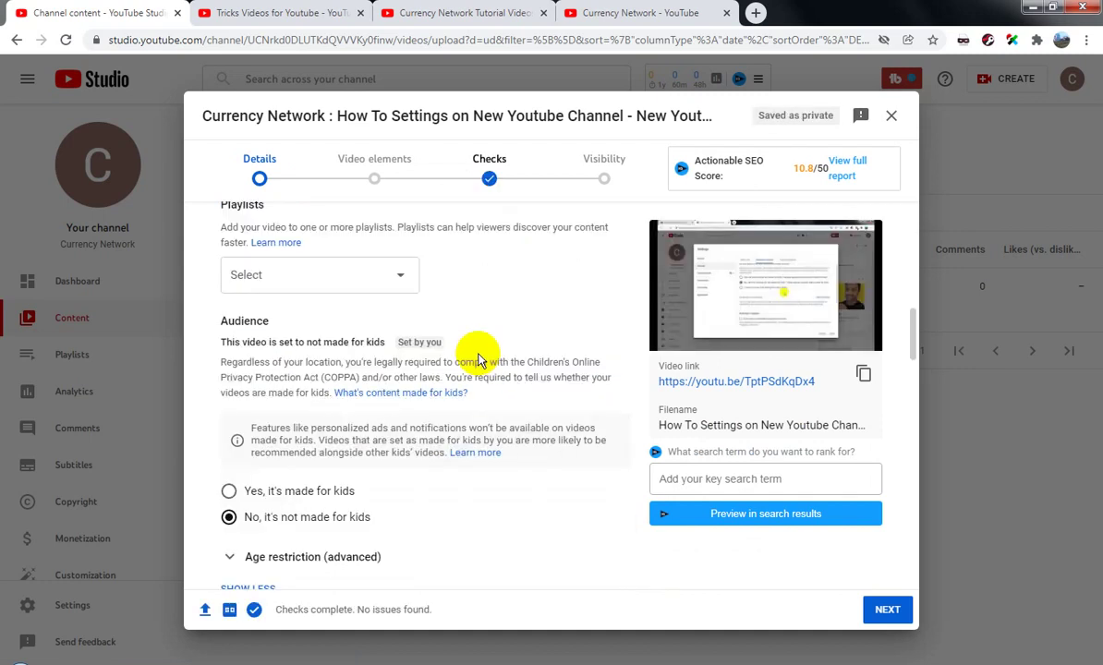
left_click(326, 278)
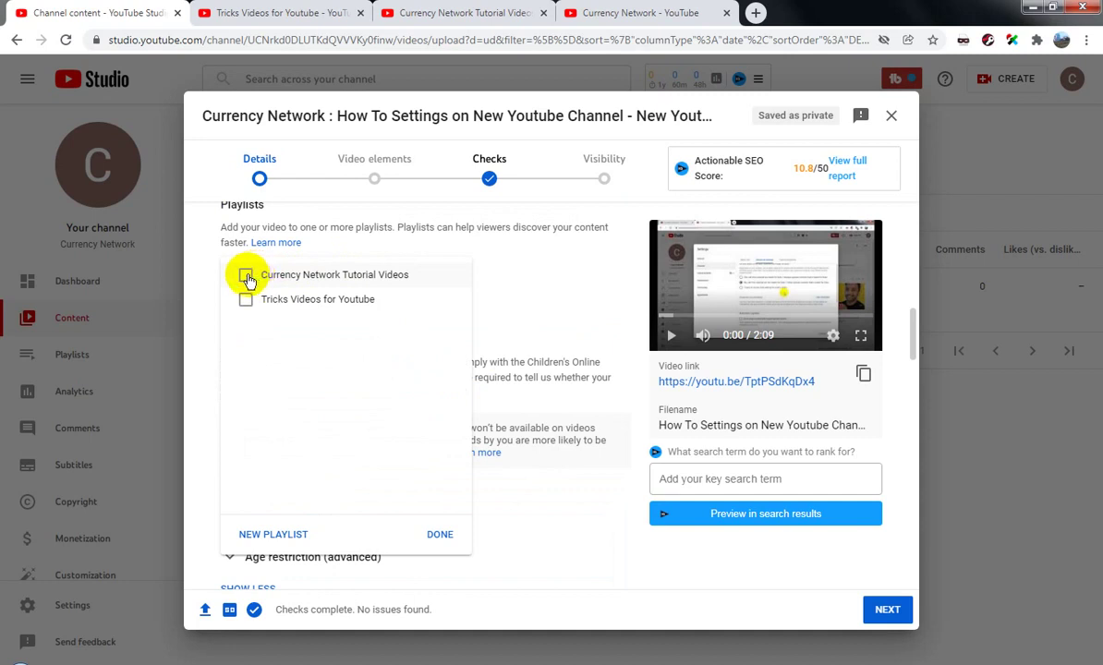
left_click(247, 277)
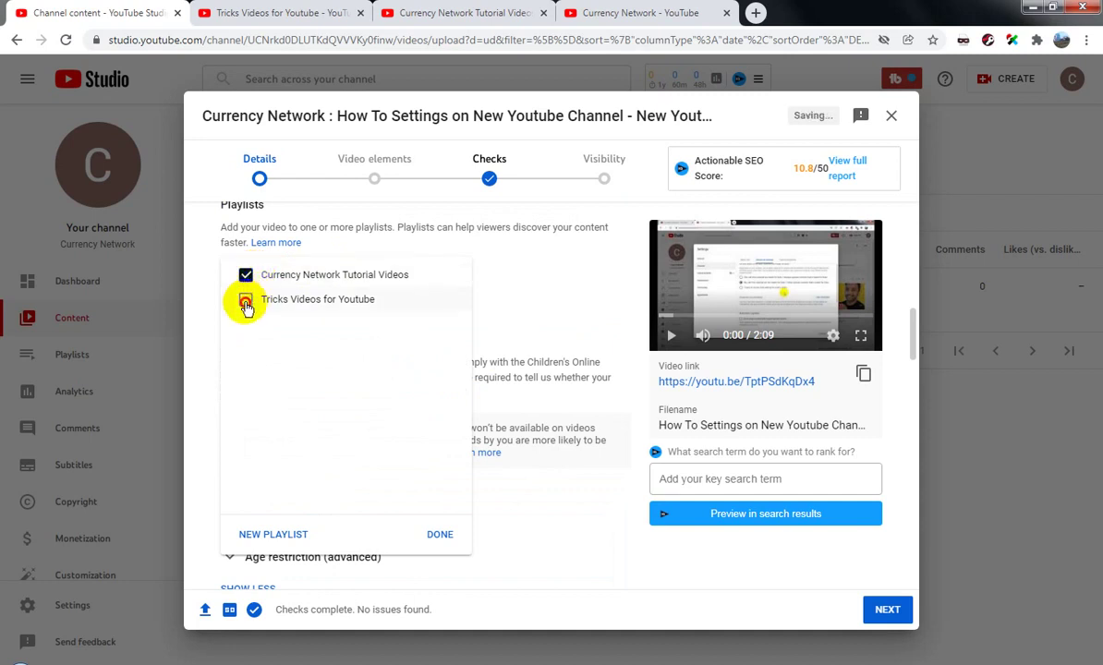
left_click(245, 302)
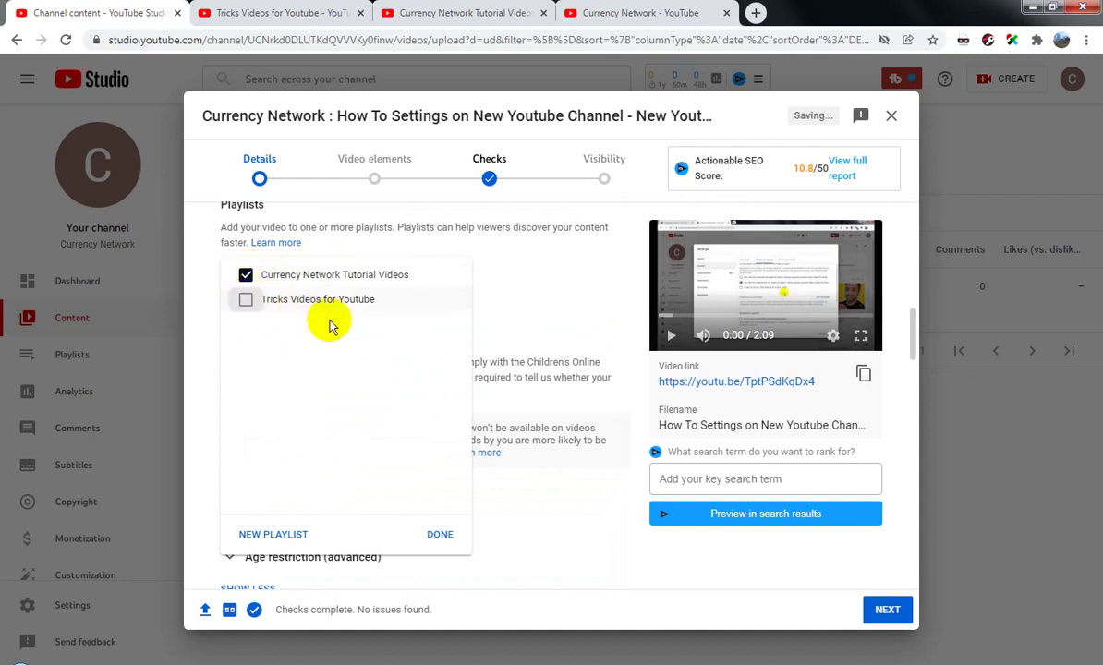
left_click(442, 534)
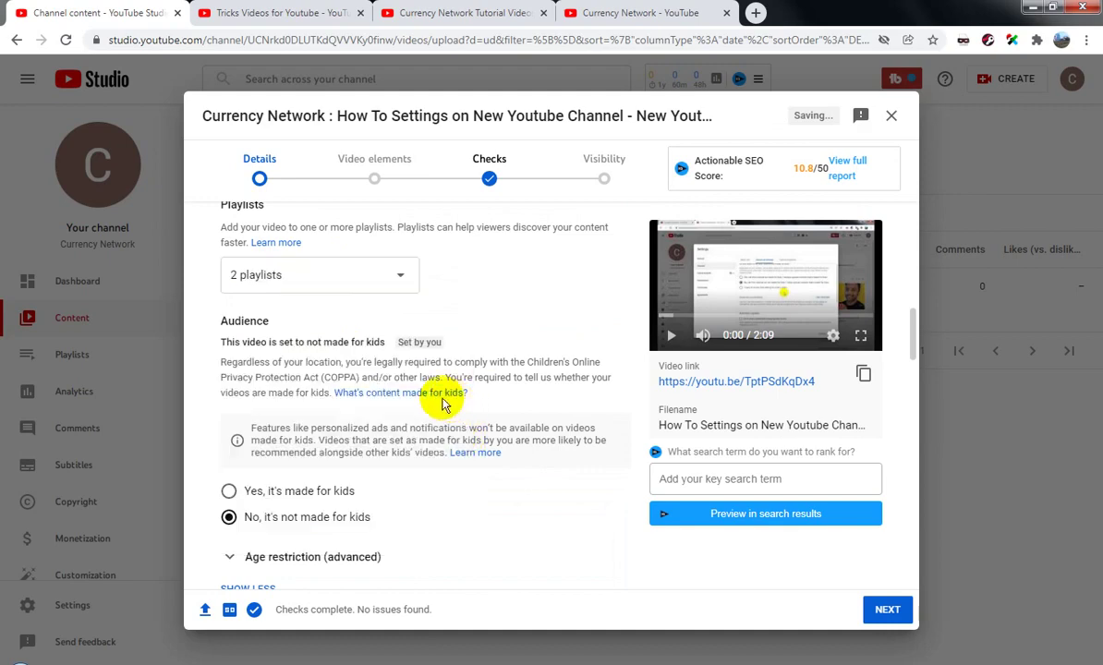
Add the tags "How To Settings on New Youtube Channel", "New Youtube Channel Settings", "how to youtube channel settings" and "new settings for youtube channel"
scroll(499, 460, "down", 3)
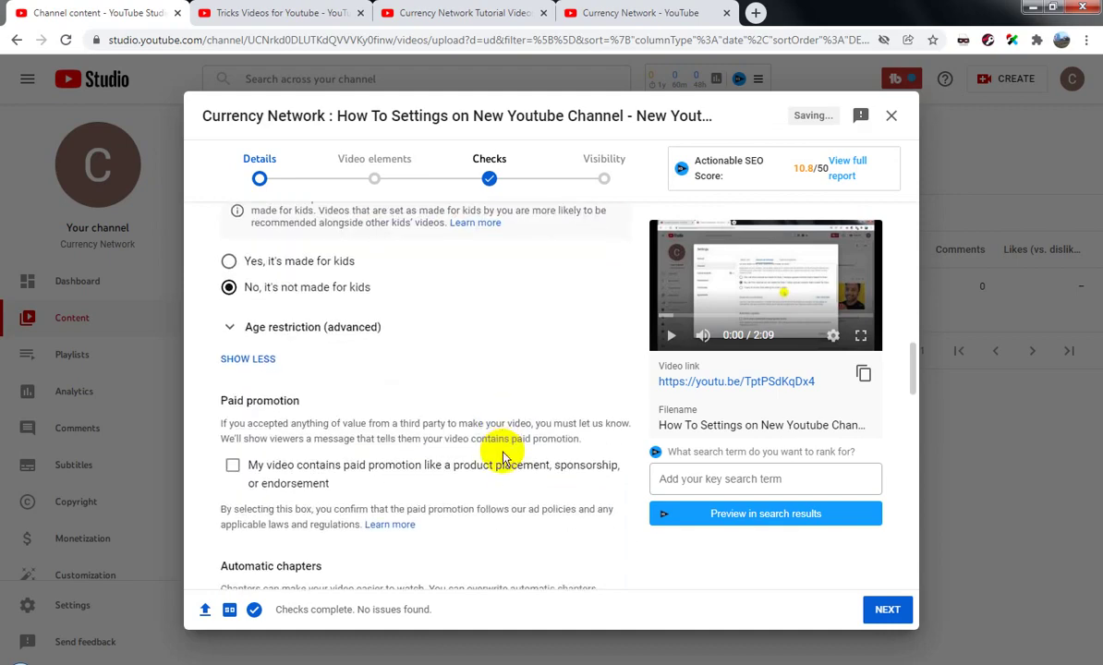
scroll(503, 457, "down", 2)
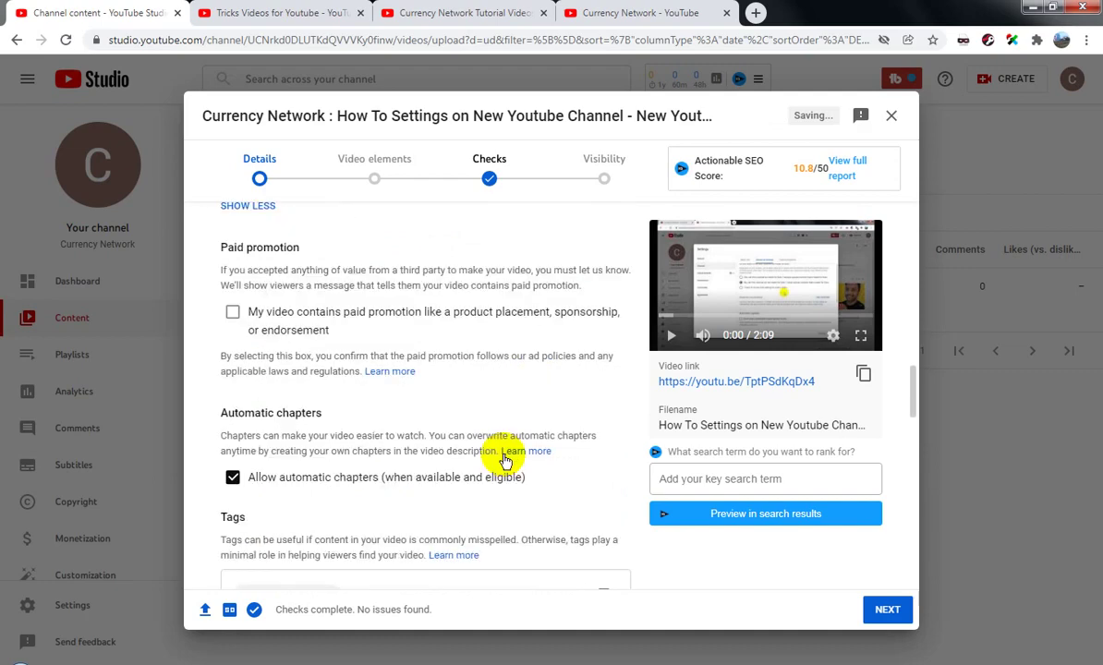
scroll(504, 459, "down", 4)
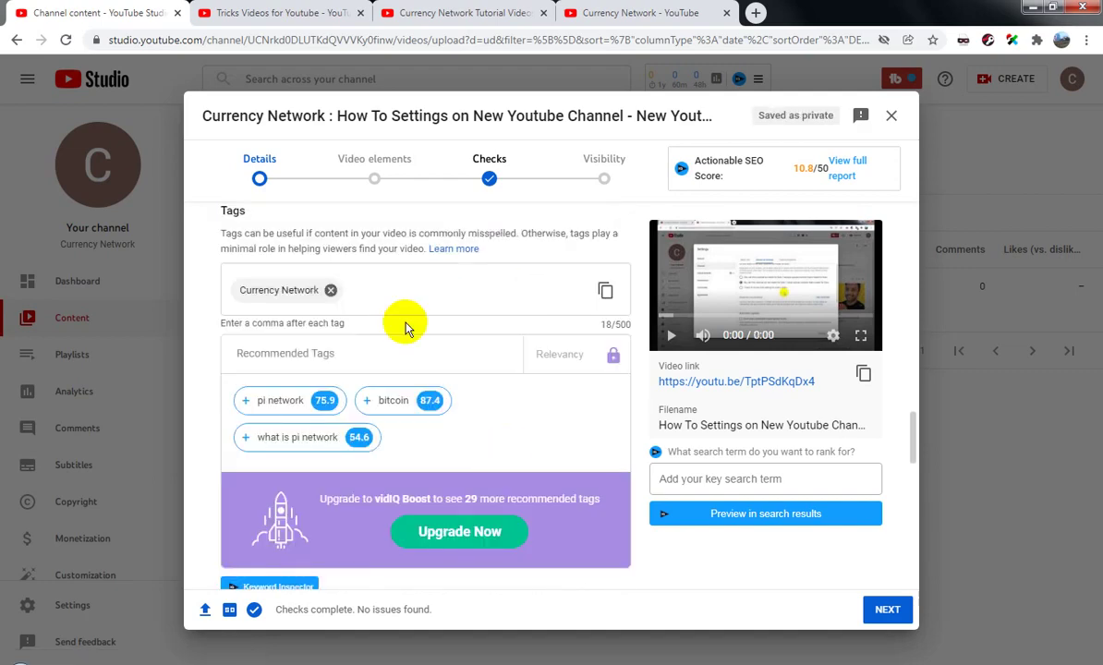
left_click(463, 300)
type("How To Settings on New Youtube Channel, New Youtube Channel Settings, how to youtube channel settings, new settings for youtube channel")
Set the video's recording date to Dec 13, 2021
scroll(521, 407, "down", 3)
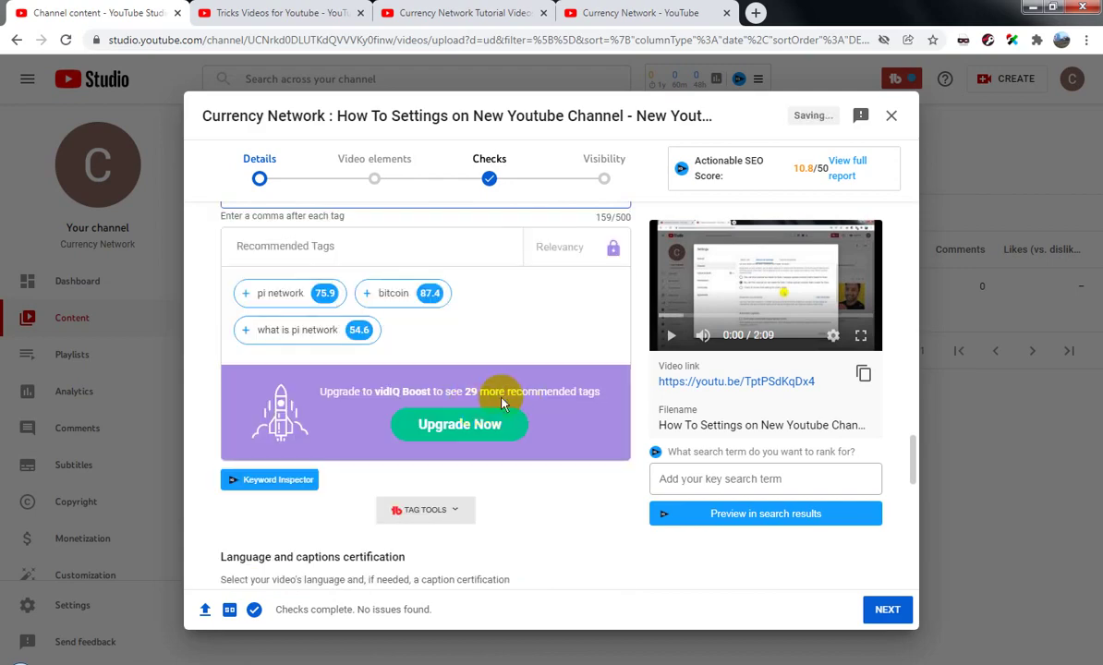
scroll(507, 392, "down", 2)
scroll(518, 392, "down", 3)
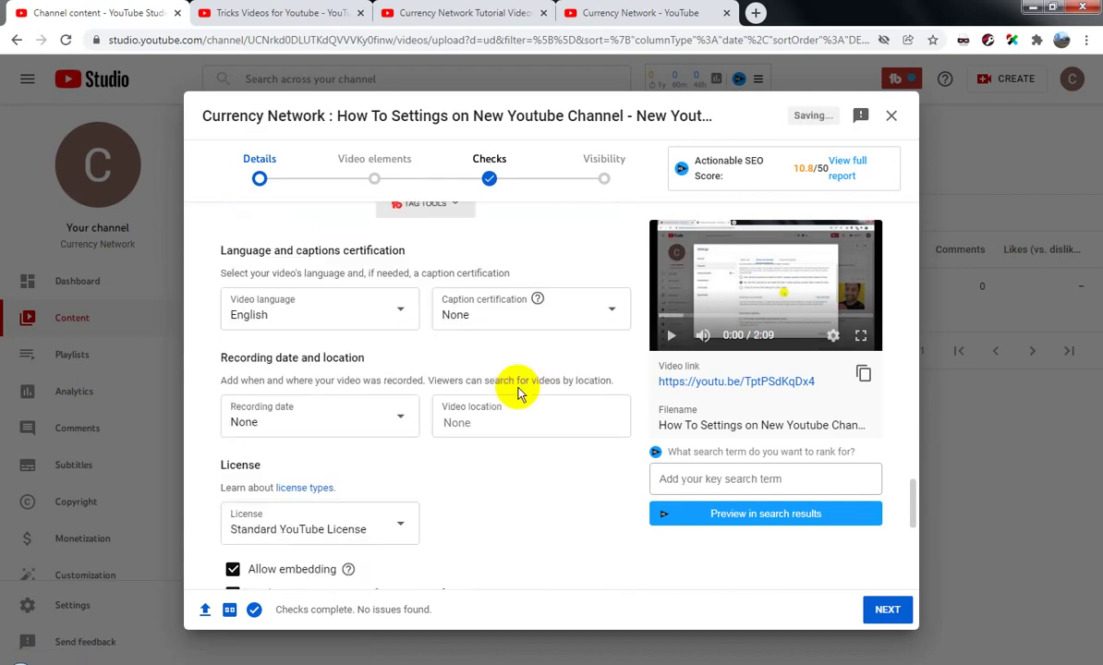
left_click(374, 347)
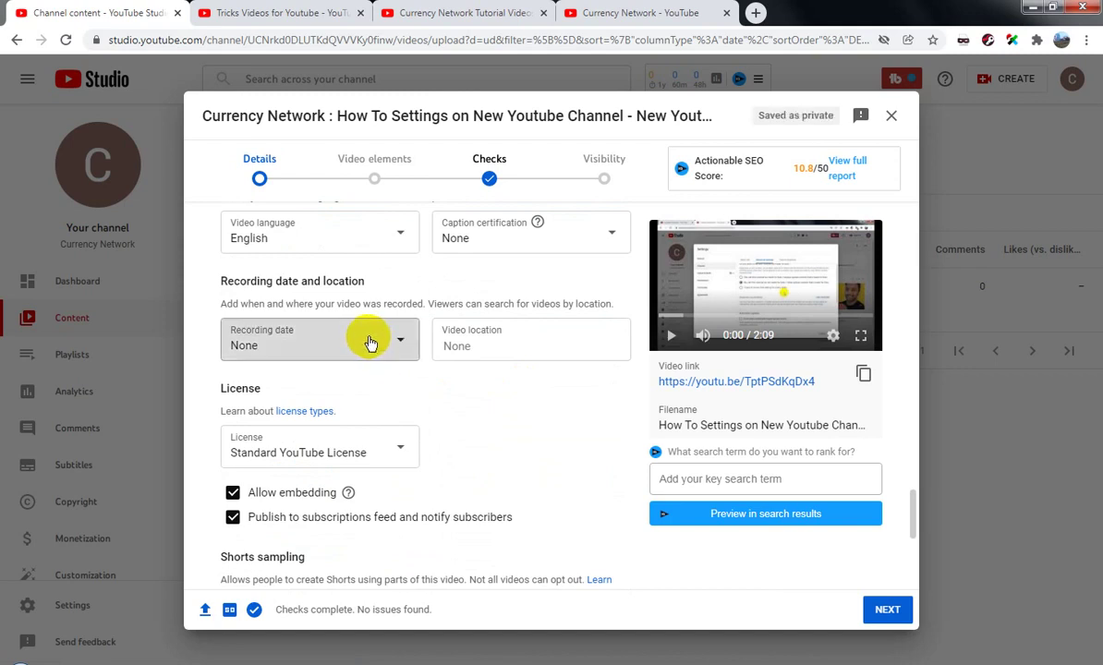
left_click(370, 344)
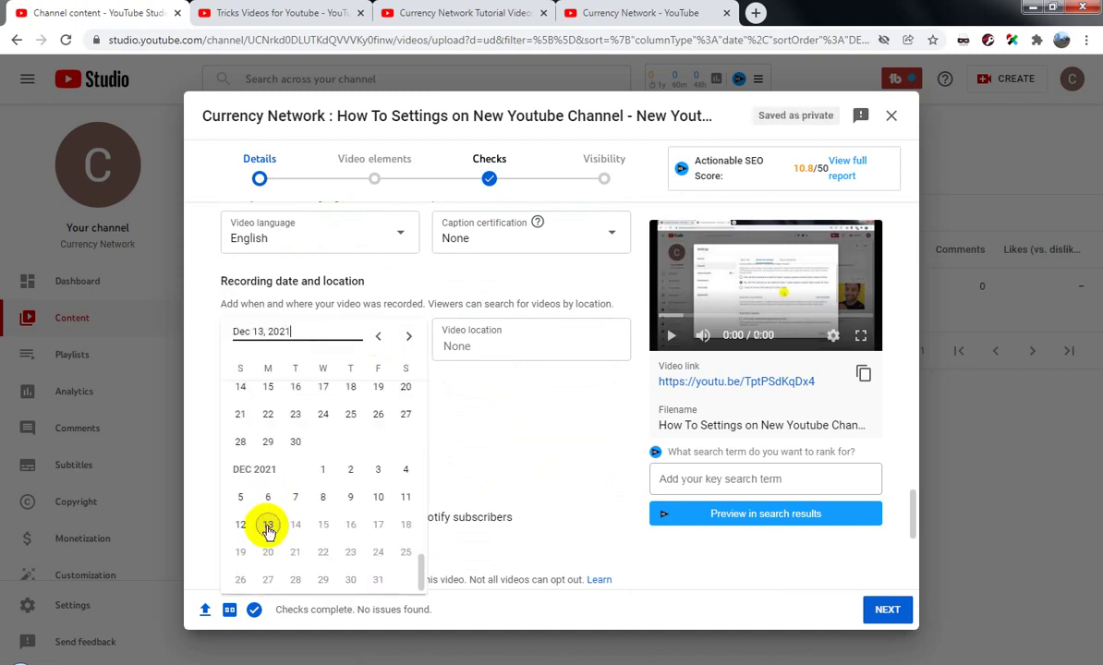
left_click(407, 428)
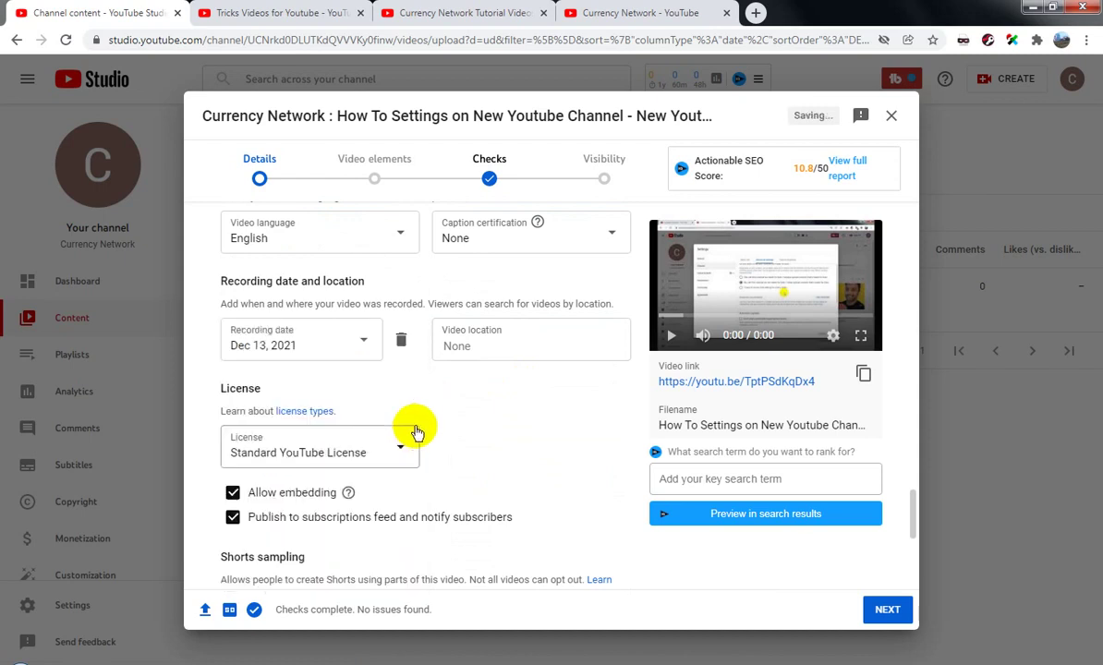
Review the video's category, comment, tag and playlist settings, and select the title text after "Currency Network :"
scroll(497, 451, "down", 3)
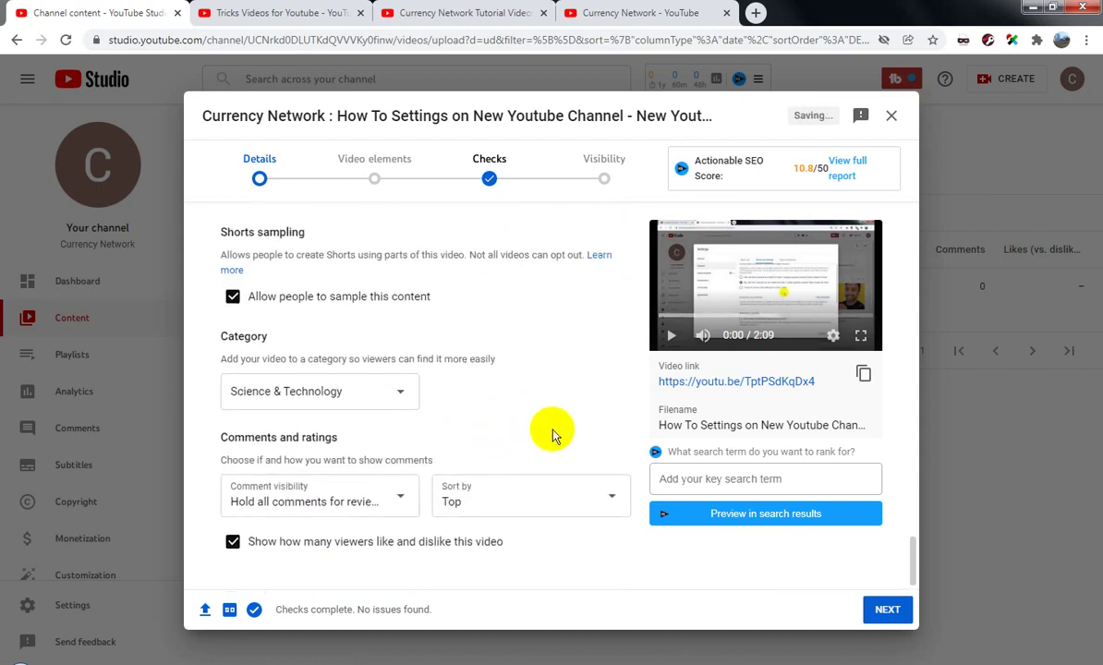
scroll(562, 425, "up", 3)
scroll(565, 428, "up", 6)
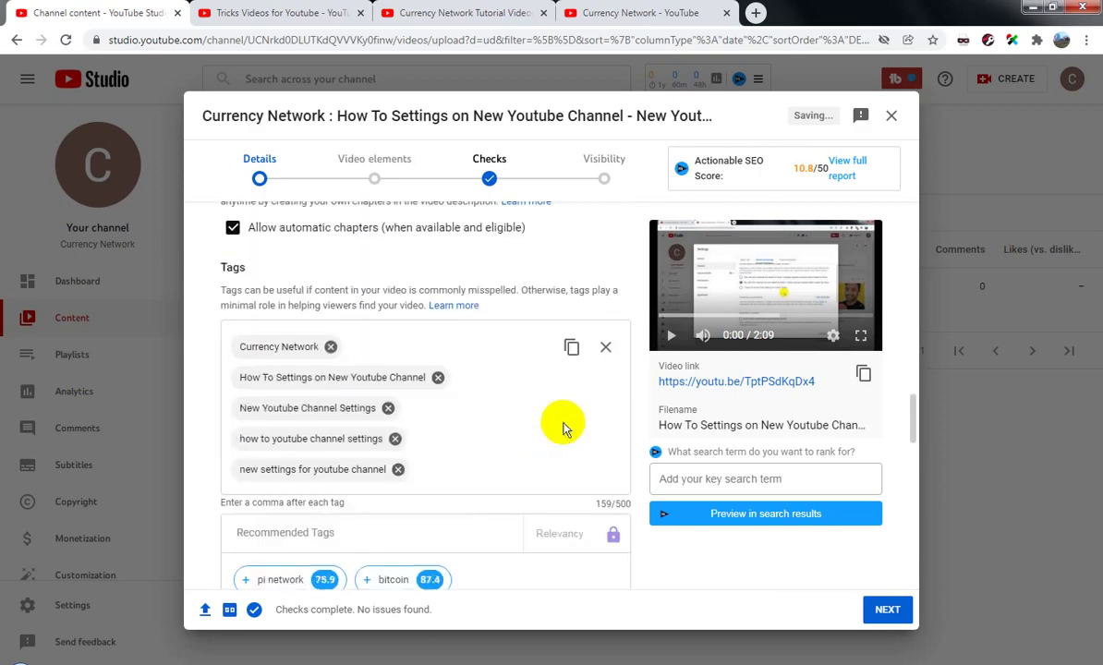
scroll(566, 428, "up", 12)
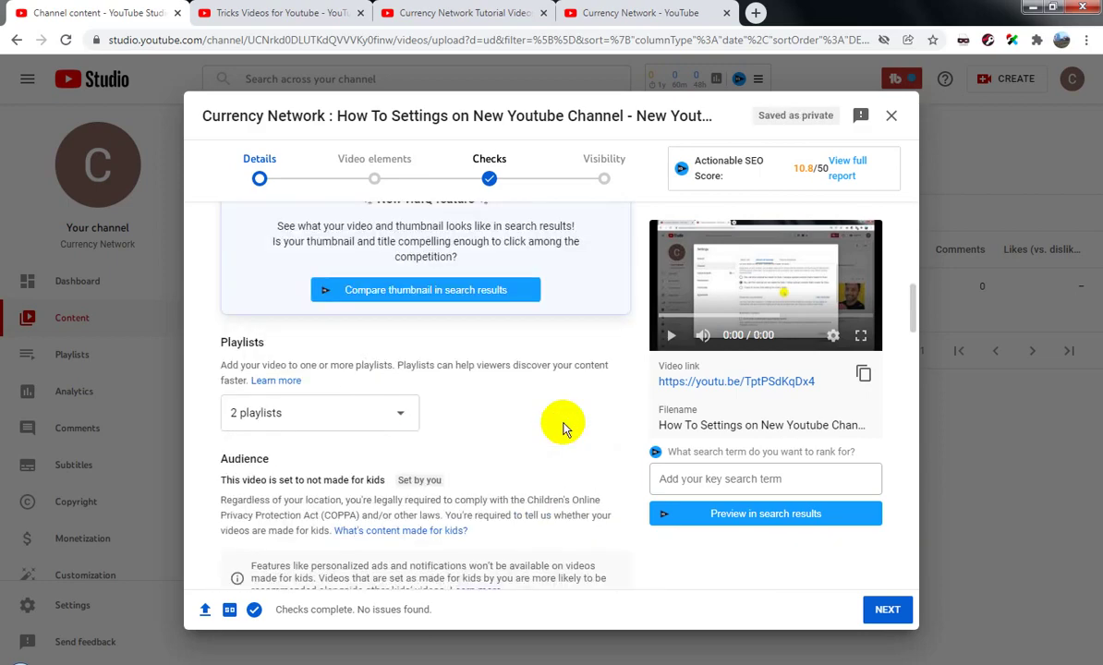
scroll(566, 429, "up", 1)
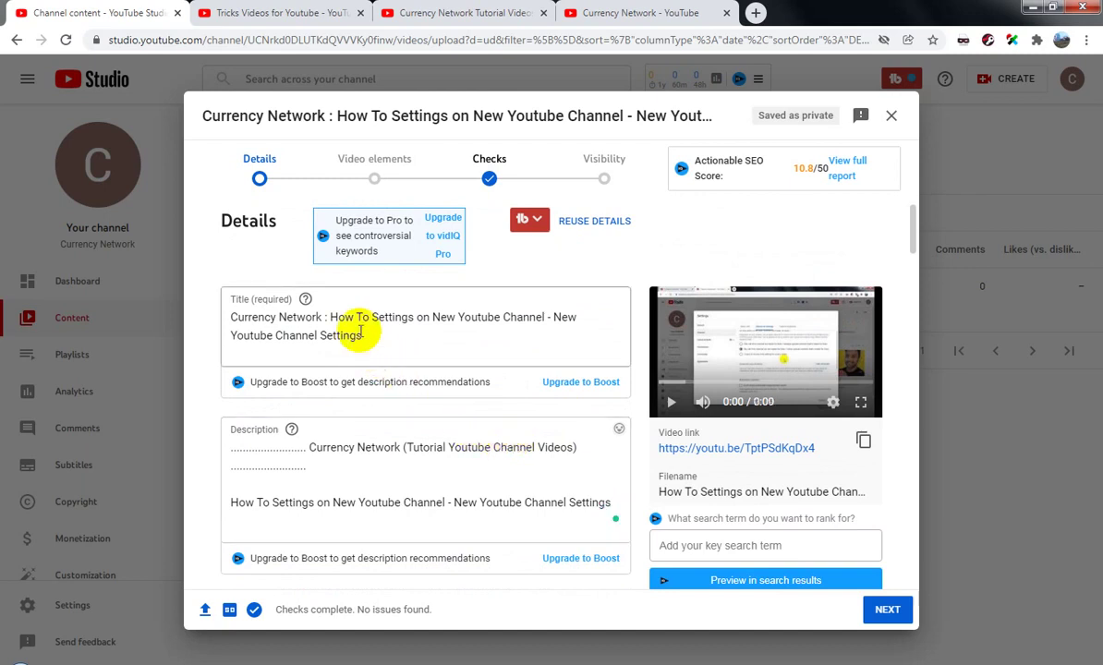
left_click_drag(331, 317, 390, 342)
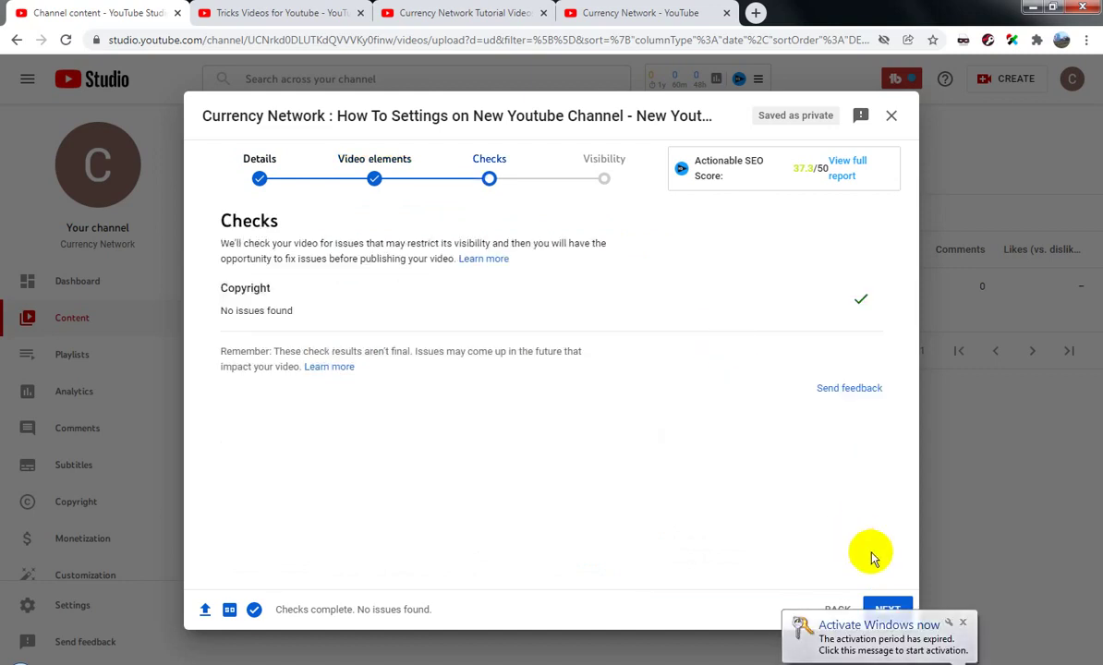
Continue past the checks to the visibility settings and publish the video as Public
left_click(887, 608)
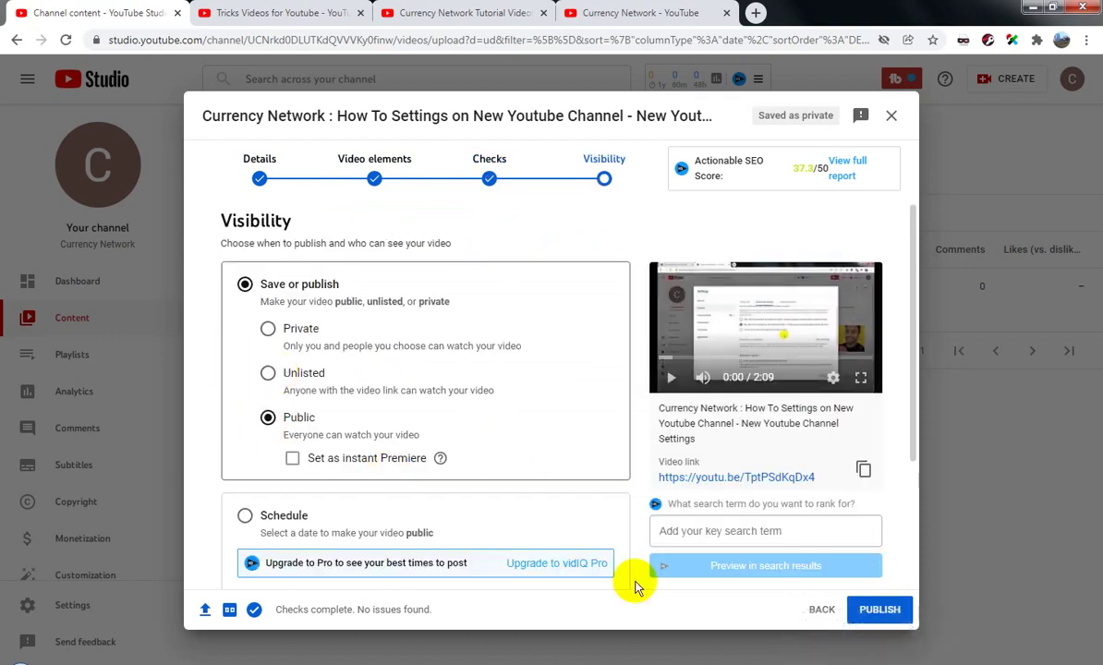
left_click(884, 615)
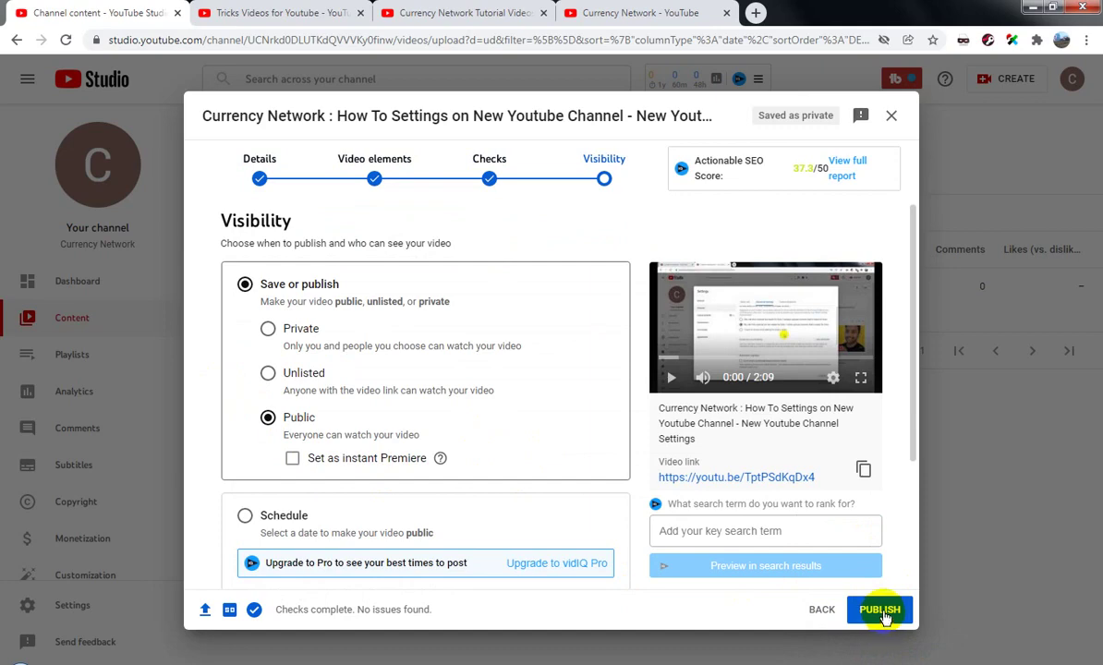